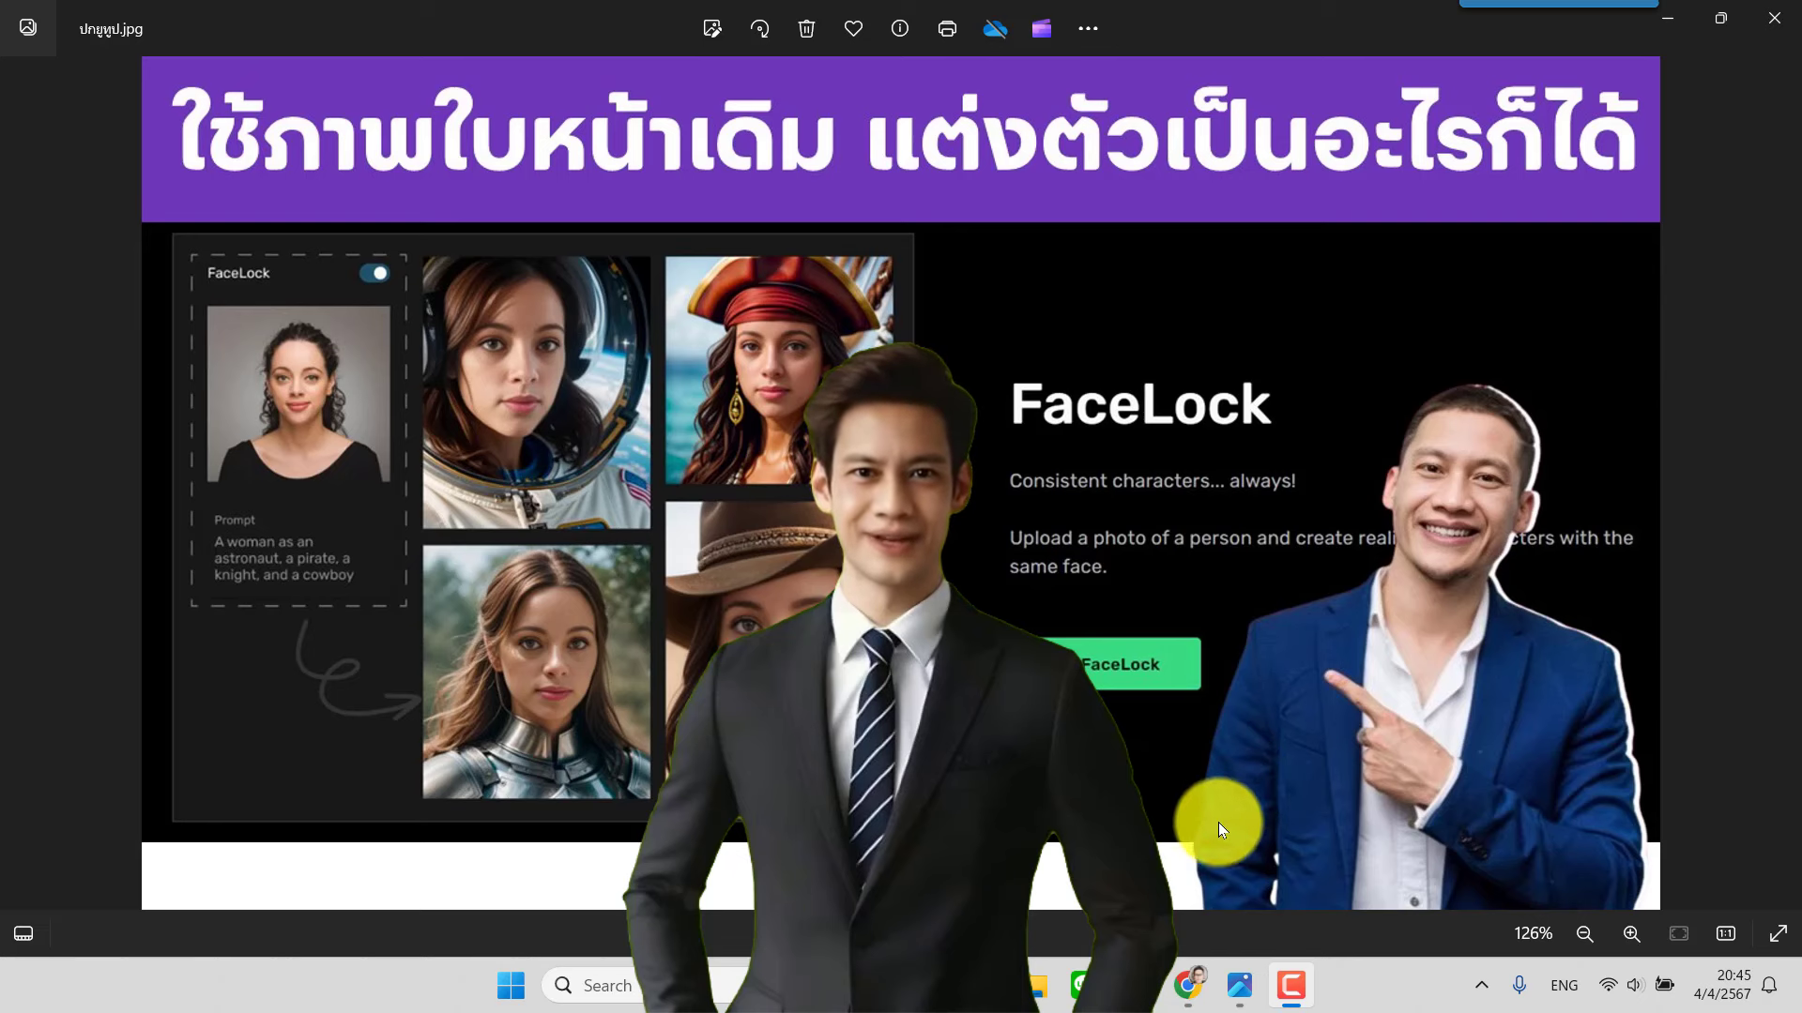
Switch from the FaceLock image in Windows Photos to the RenderNet homepage in Chrome.
left_click(1192, 989)
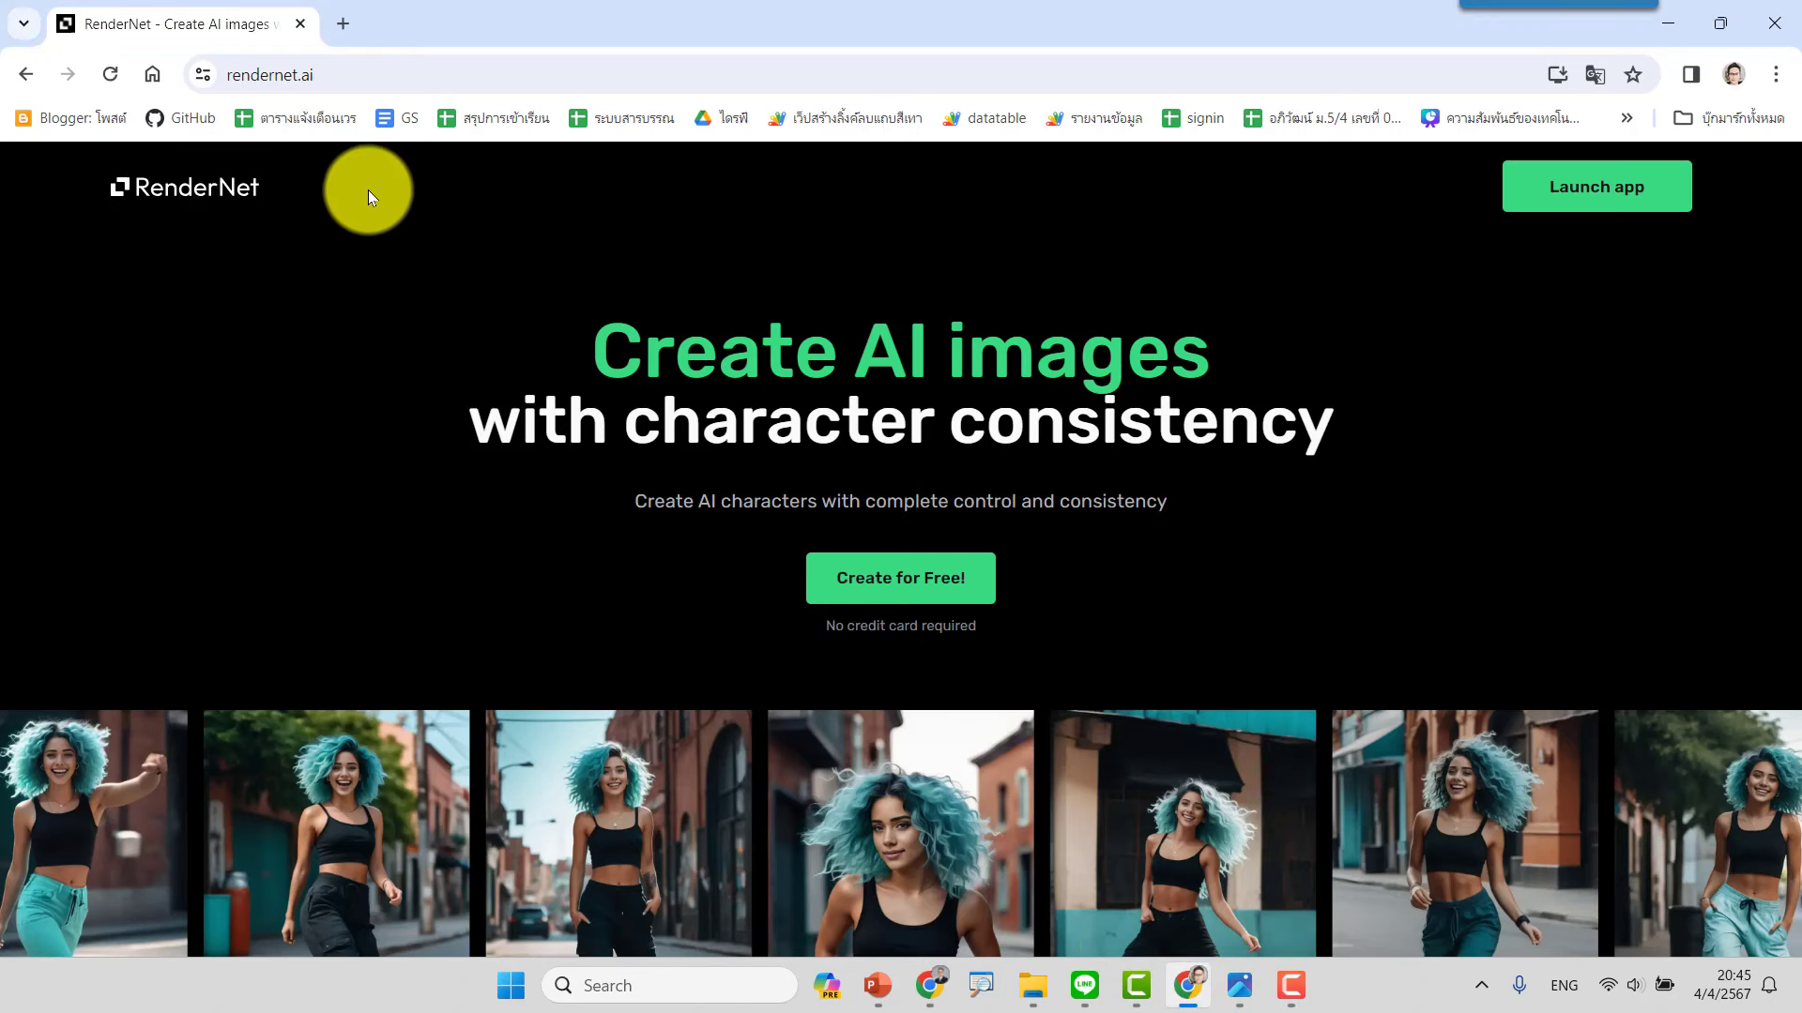
Open the rendernet.ai login page through the 'Create for Free!' button.
left_click(356, 75)
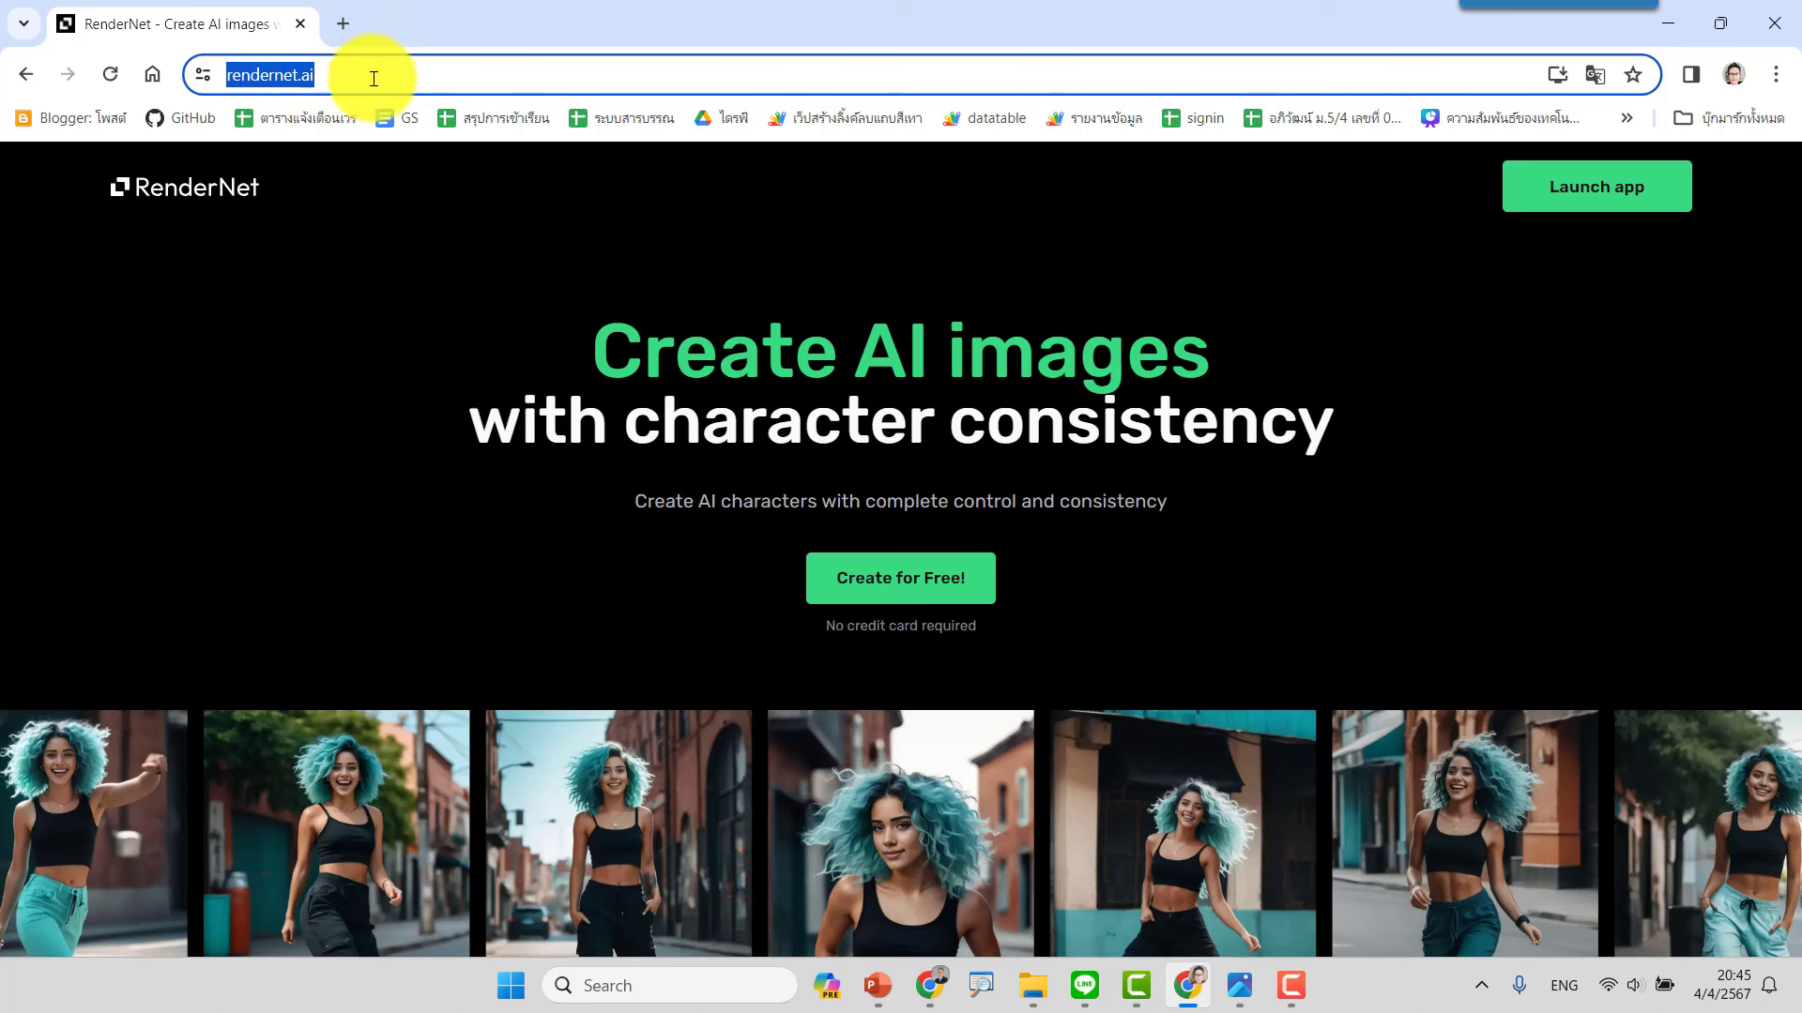
left_click(430, 74)
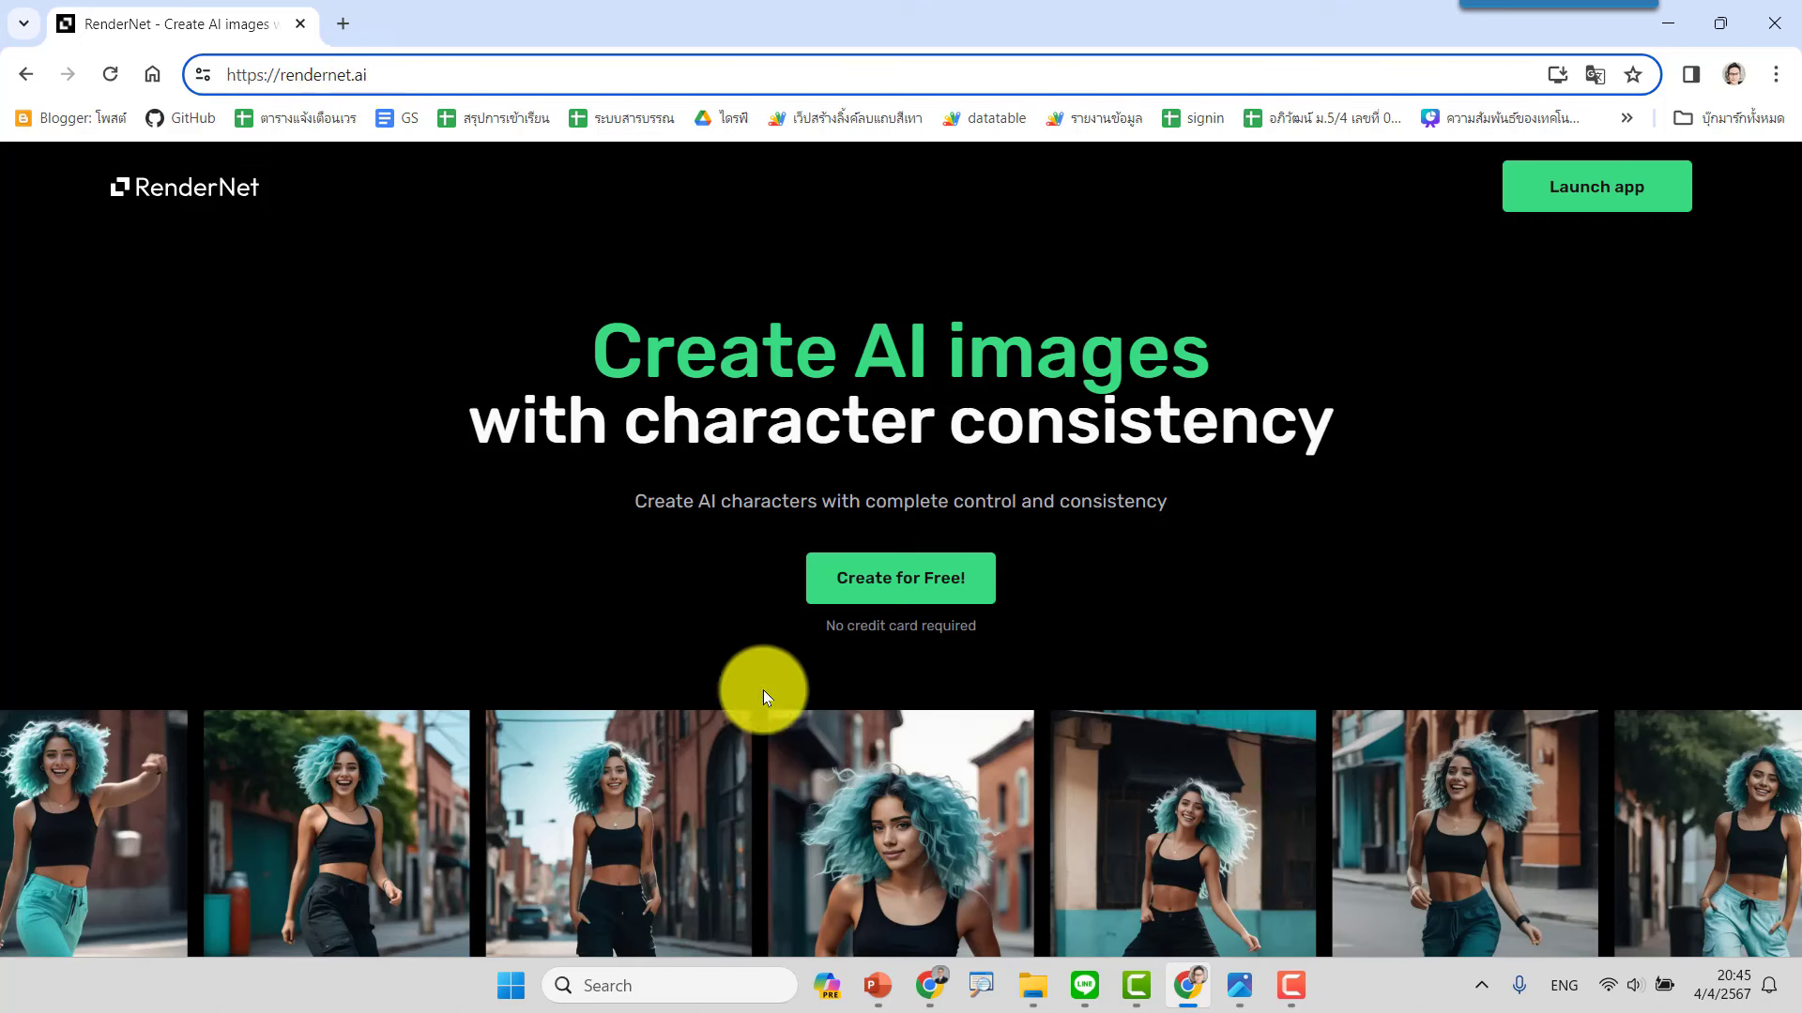
left_click(910, 583)
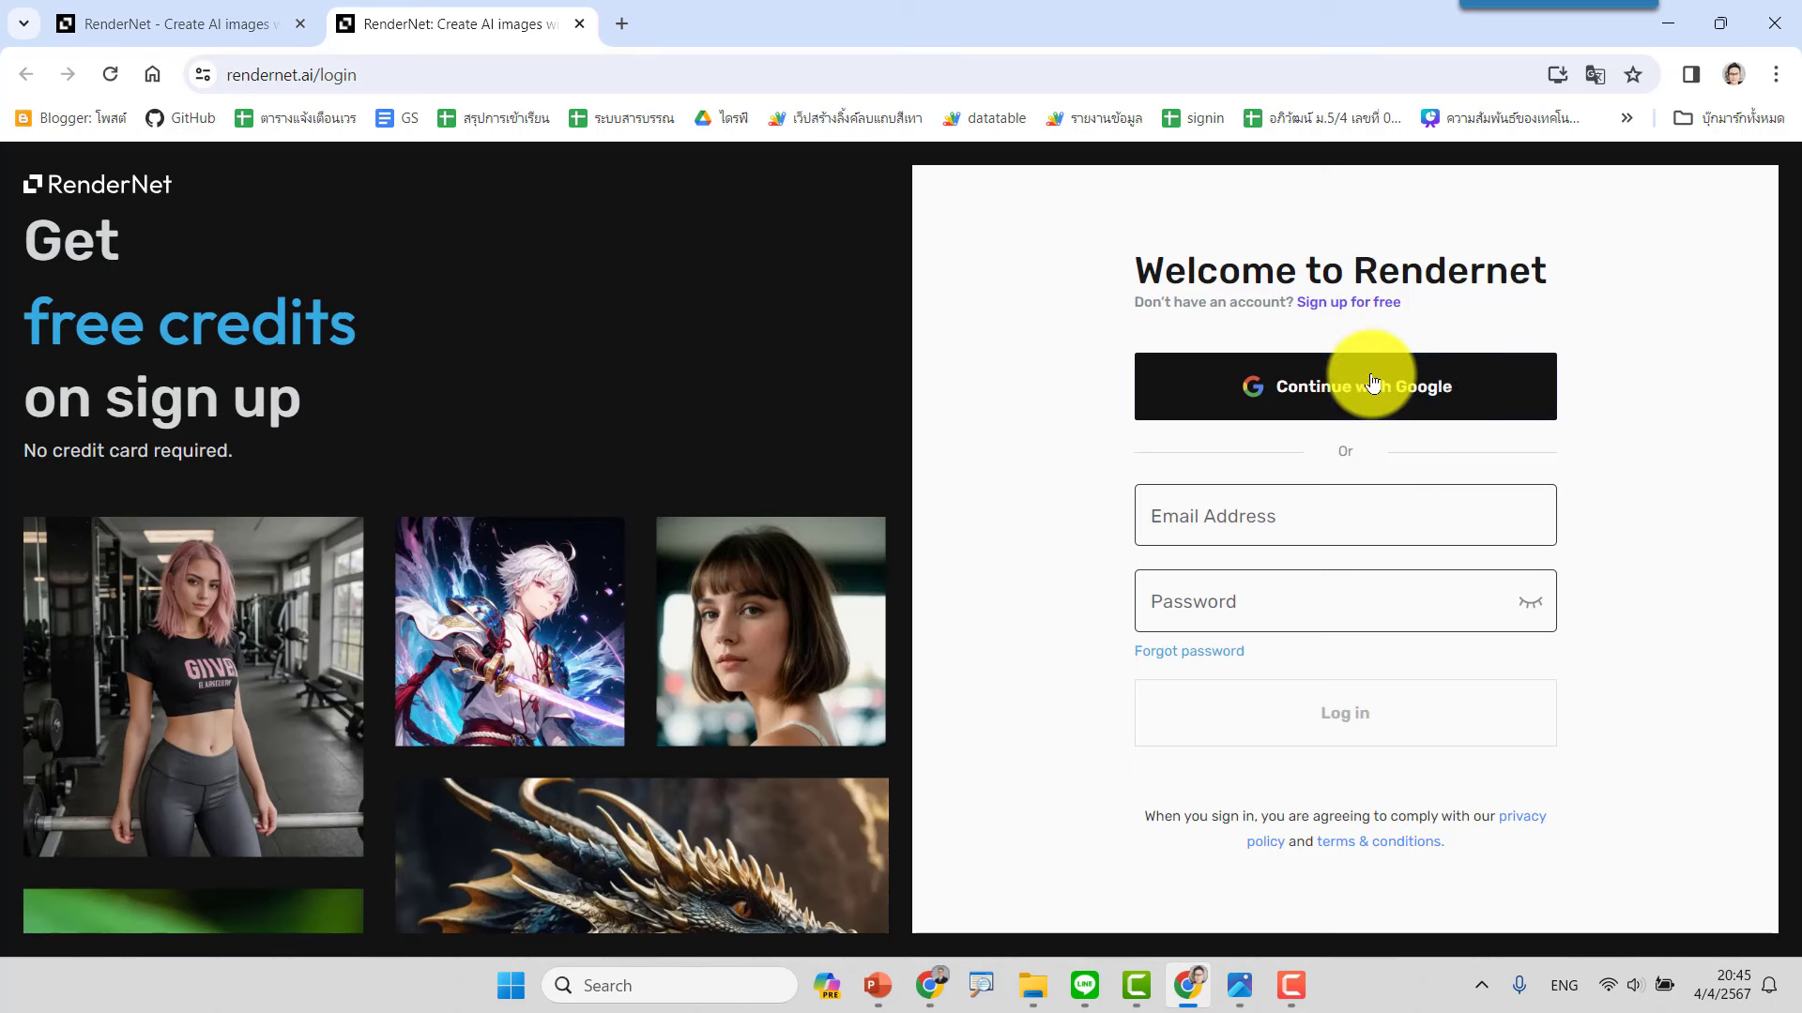
Sign in to RenderNet with a Google account and confirm on the consent page.
left_click(1370, 382)
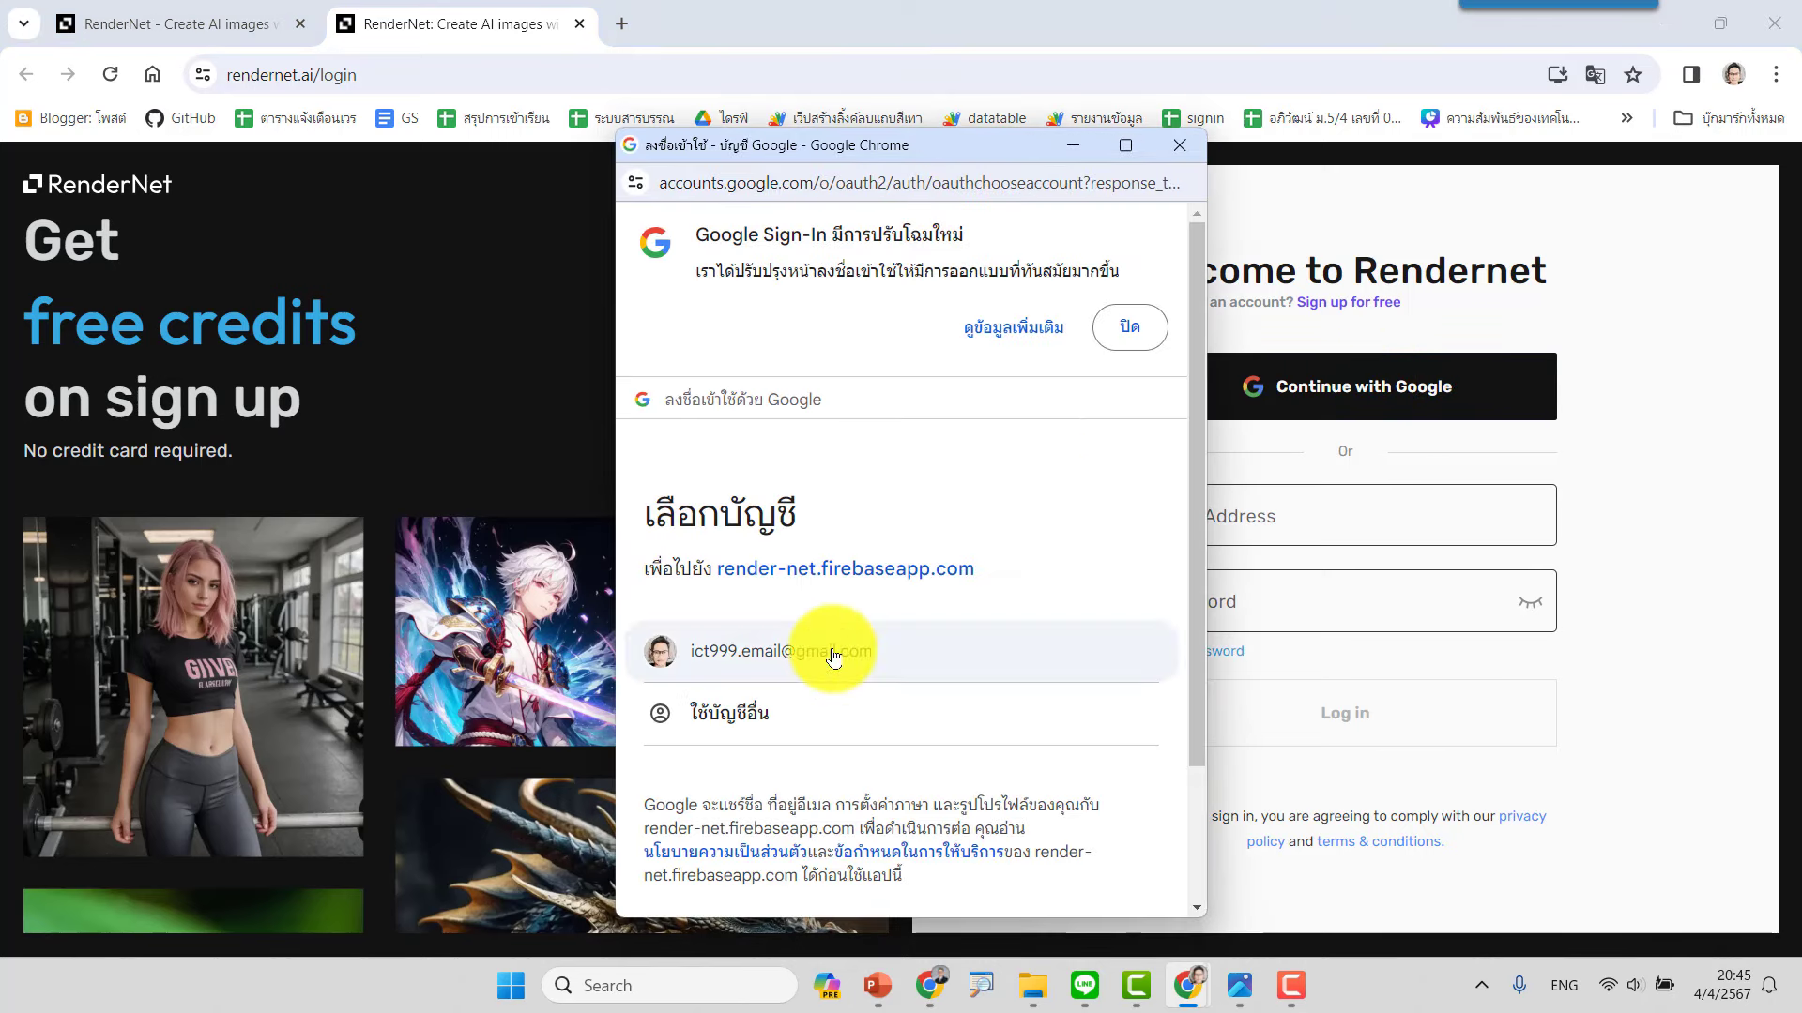
left_click(826, 647)
scroll(1060, 731, "down", 2)
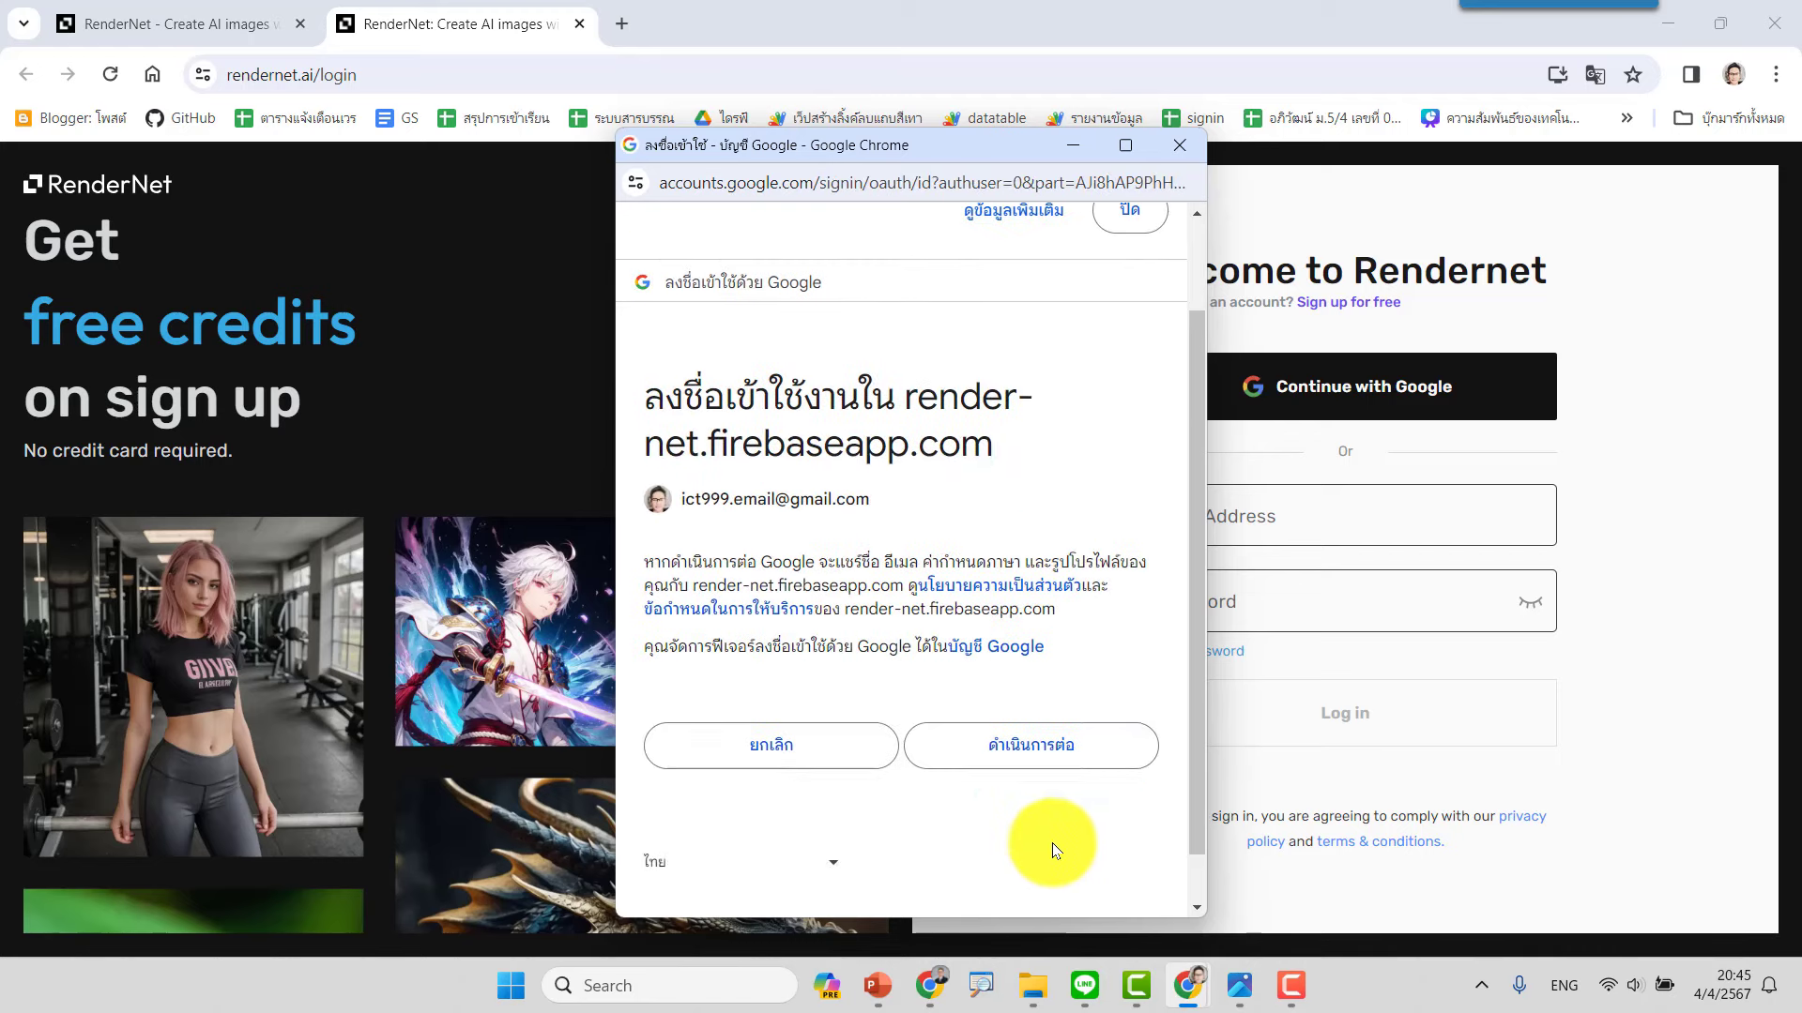
left_click(1149, 730)
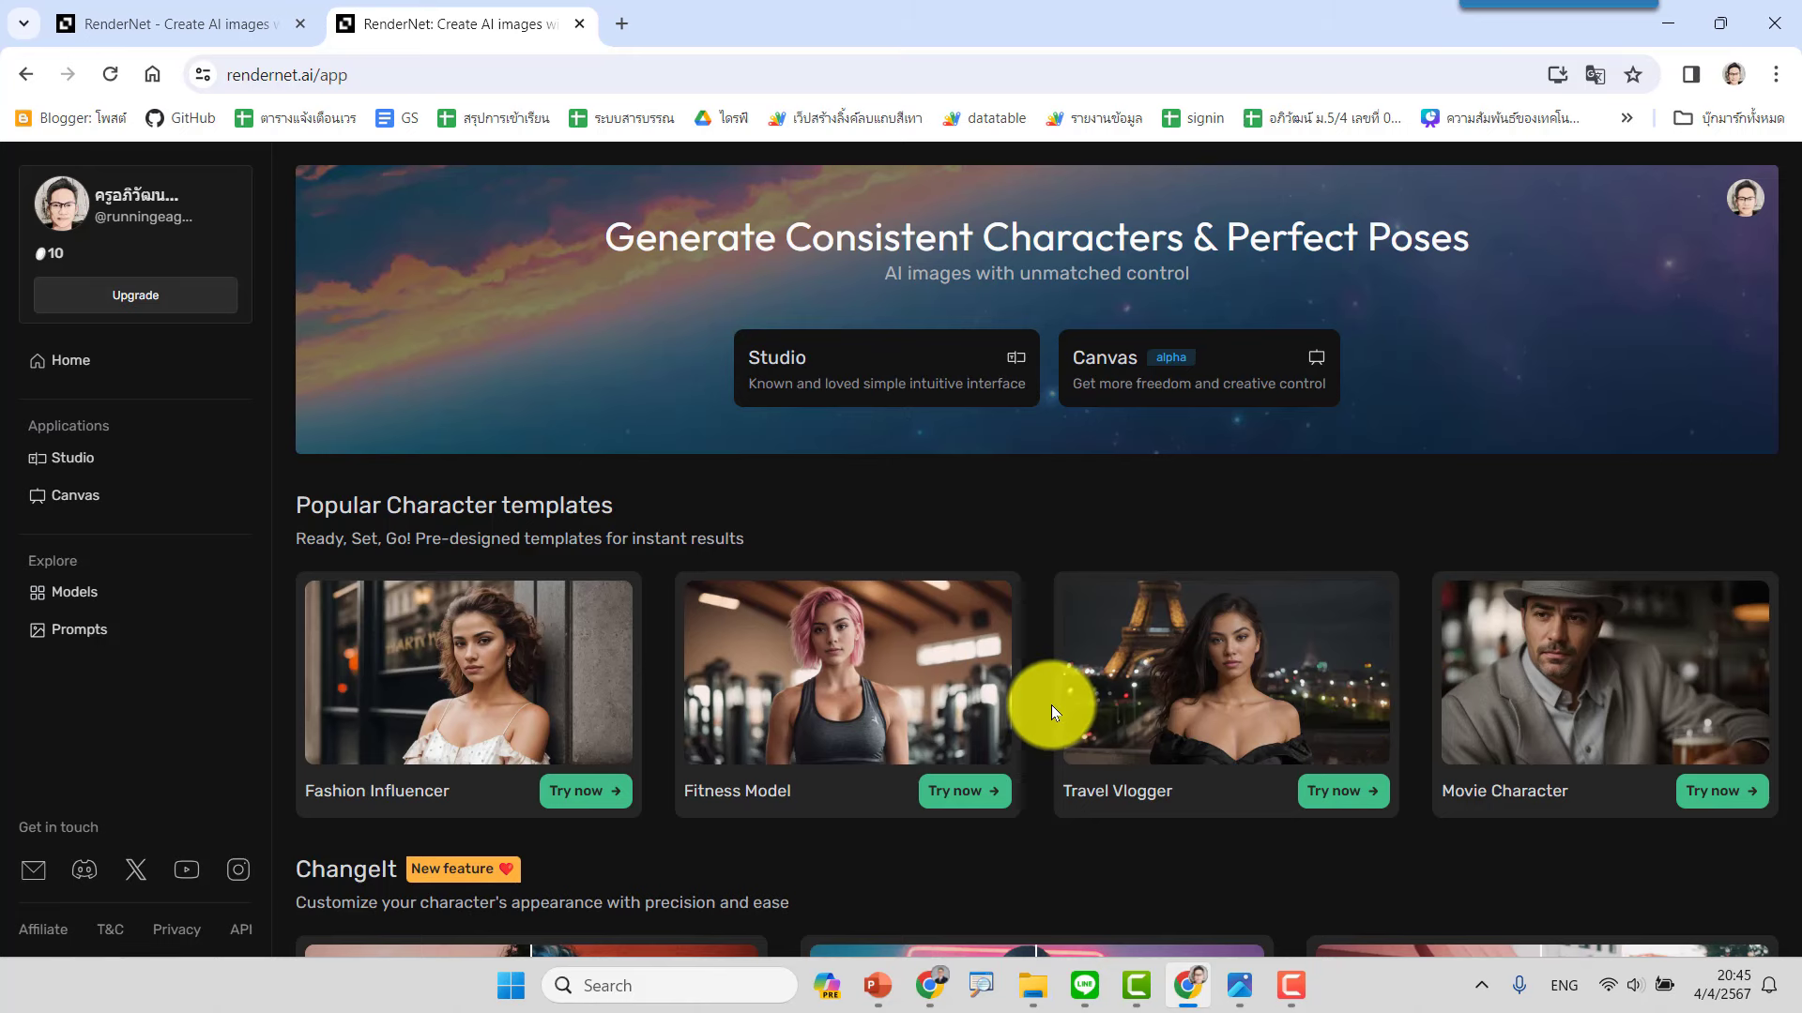
Open Studio from the sidebar, preloaded with the city-street fashion prompt.
scroll(1051, 706, "down", 5)
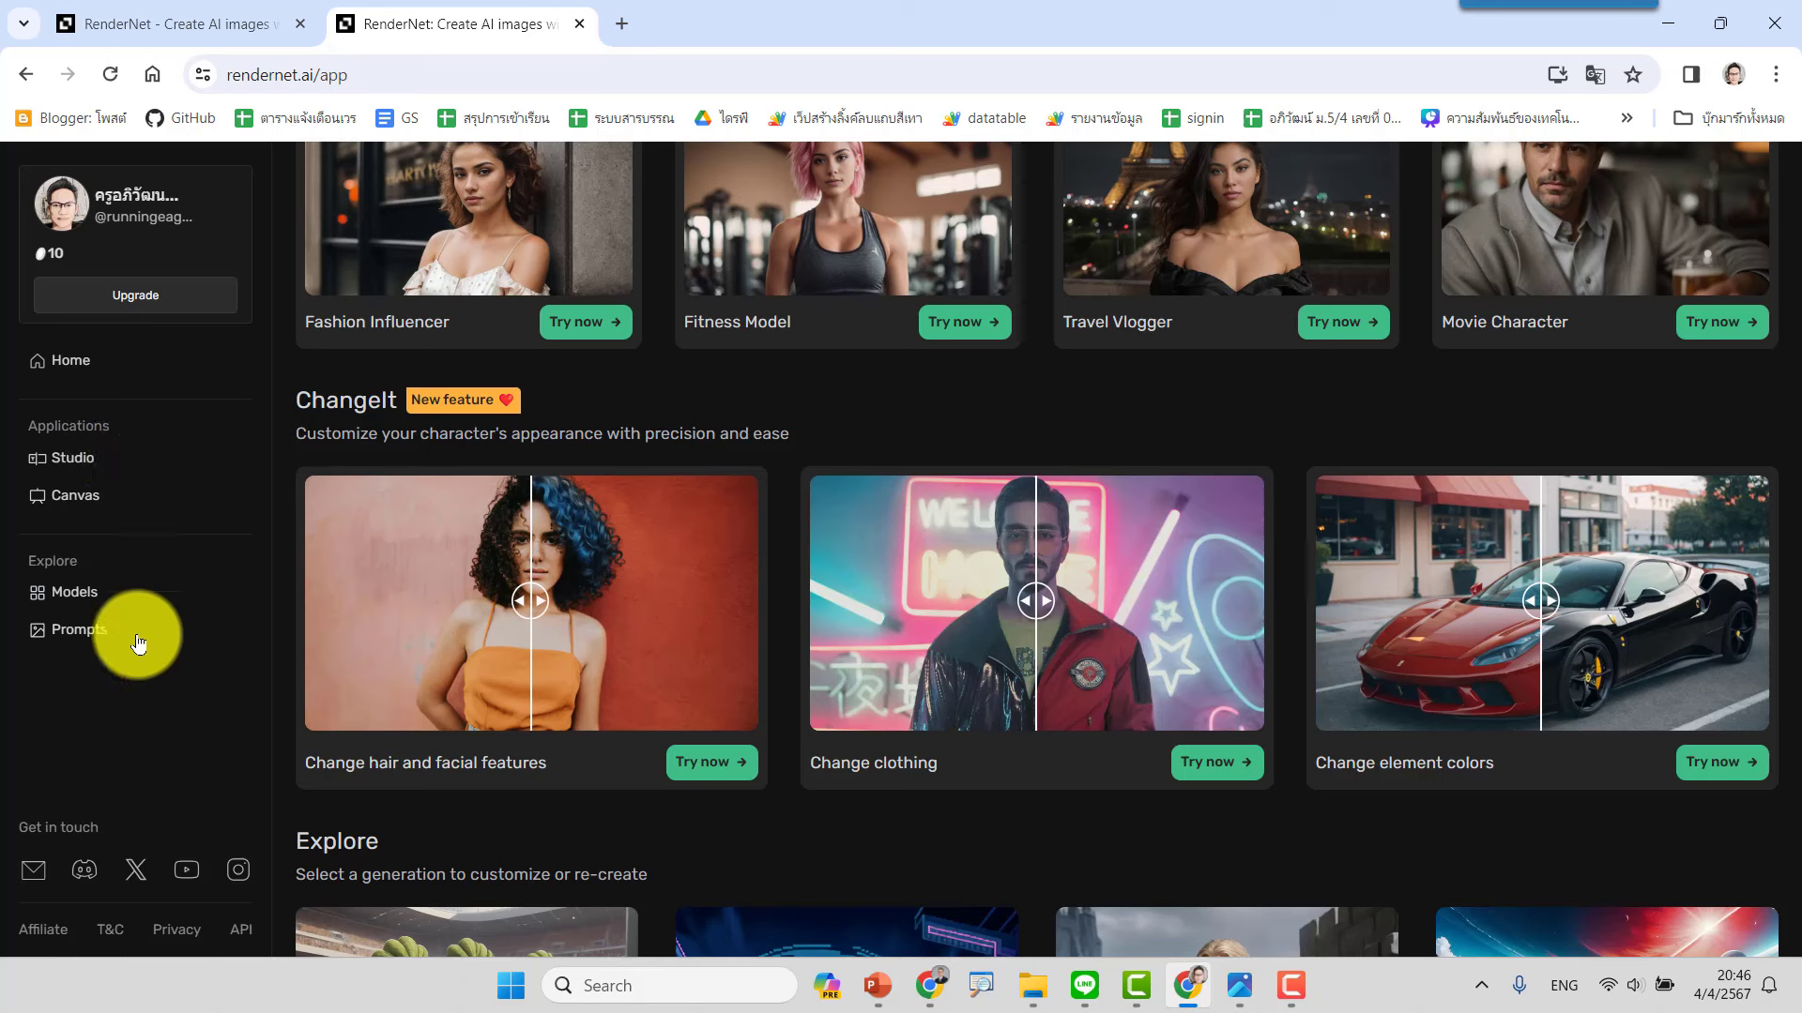
left_click(94, 459)
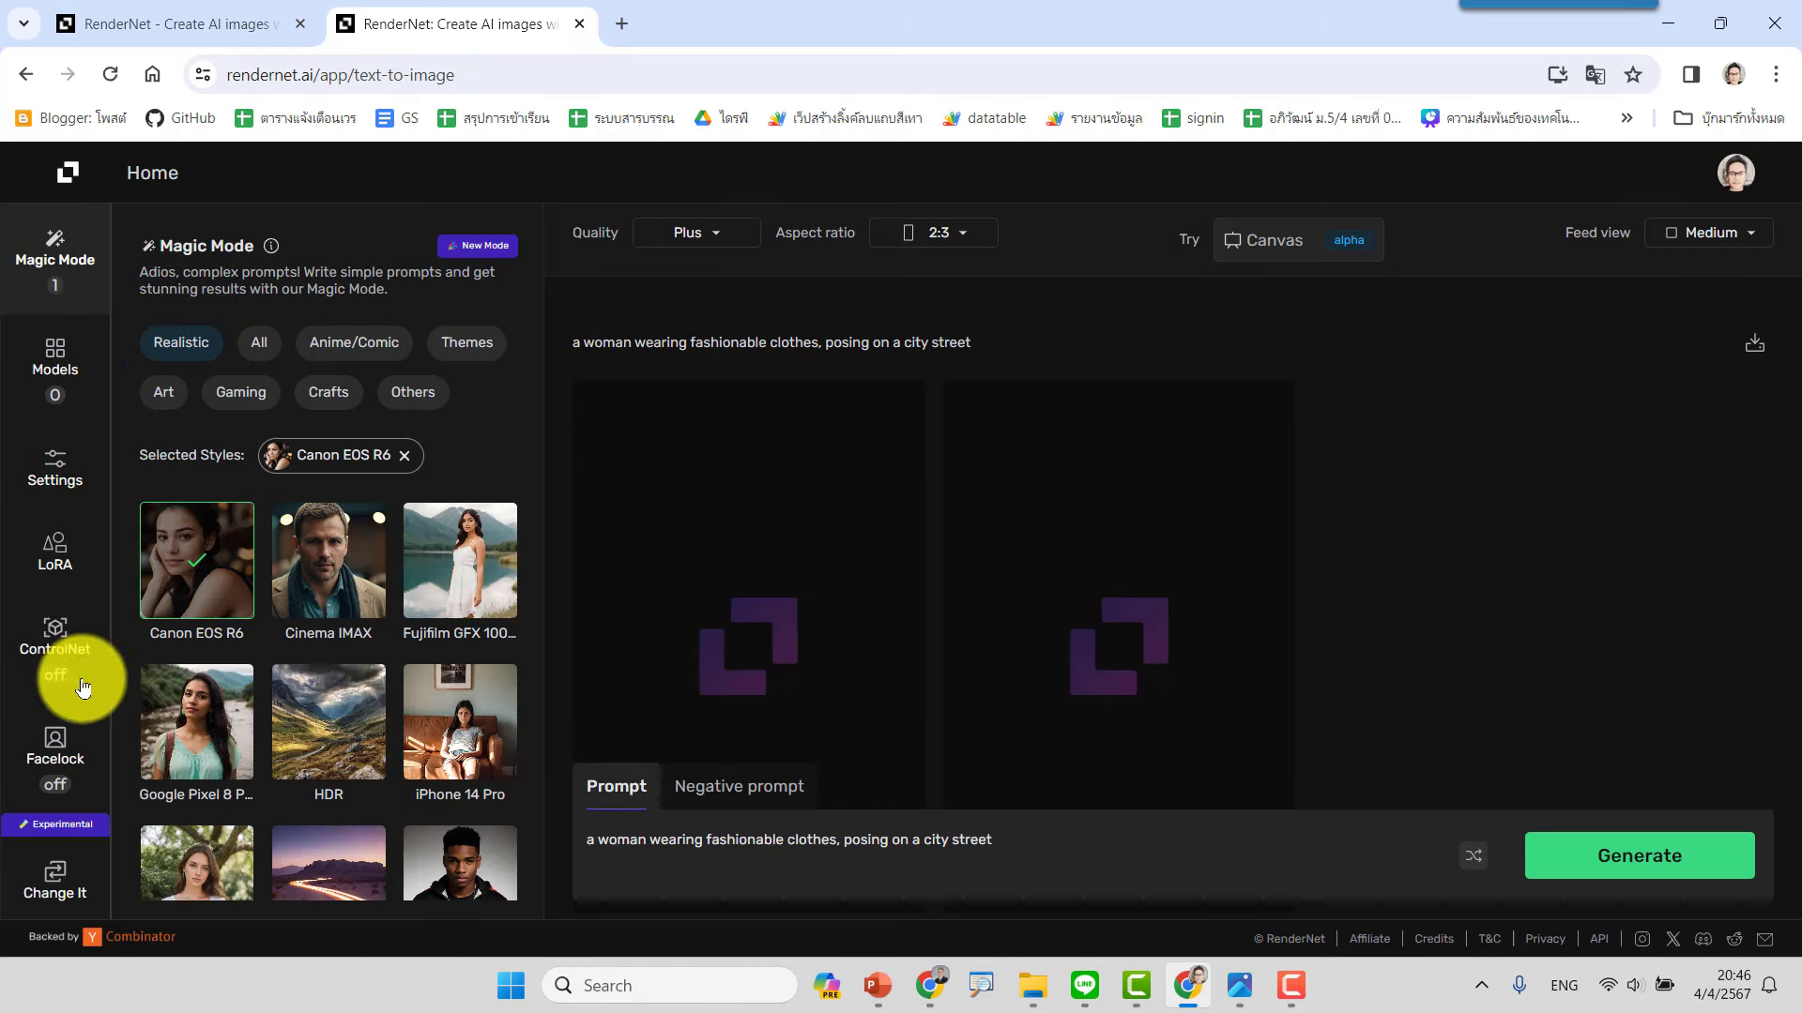
Open the Facelock panel from the left toolbar.
left_click(56, 746)
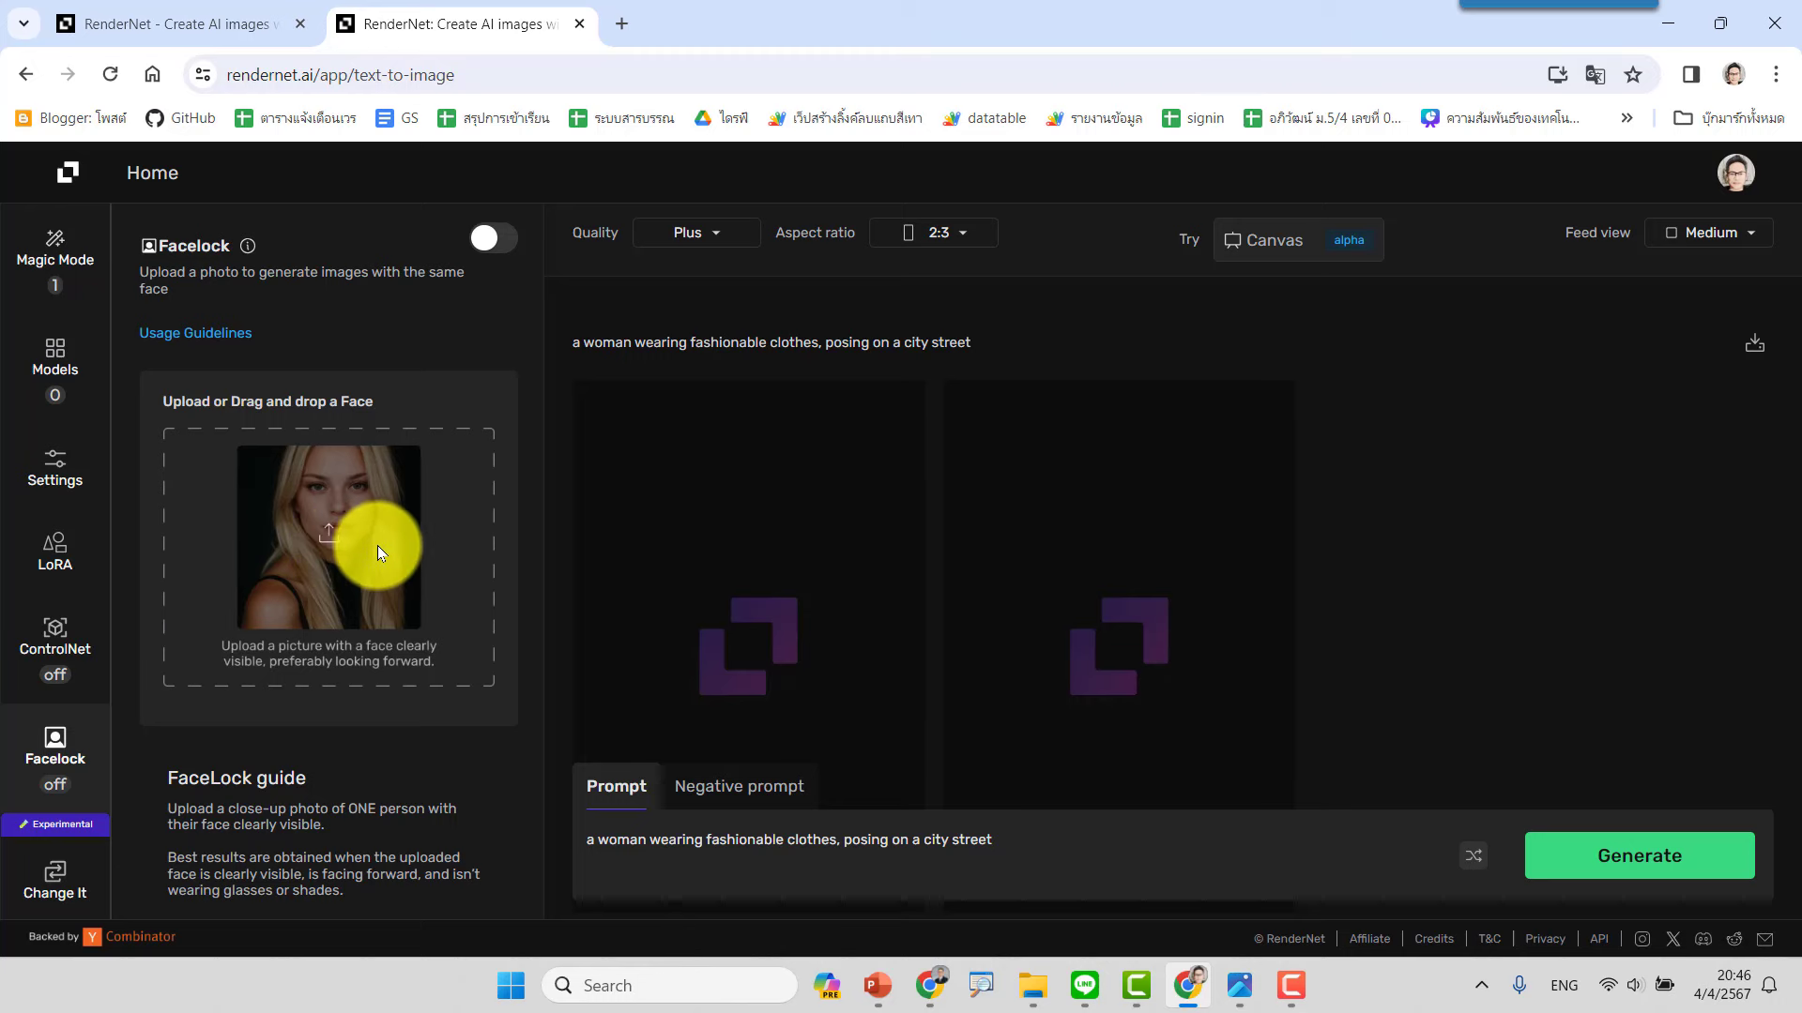
Upload a face photo from Pictures, swapping the oversized 191310.jpg for a smaller image.
left_click(334, 533)
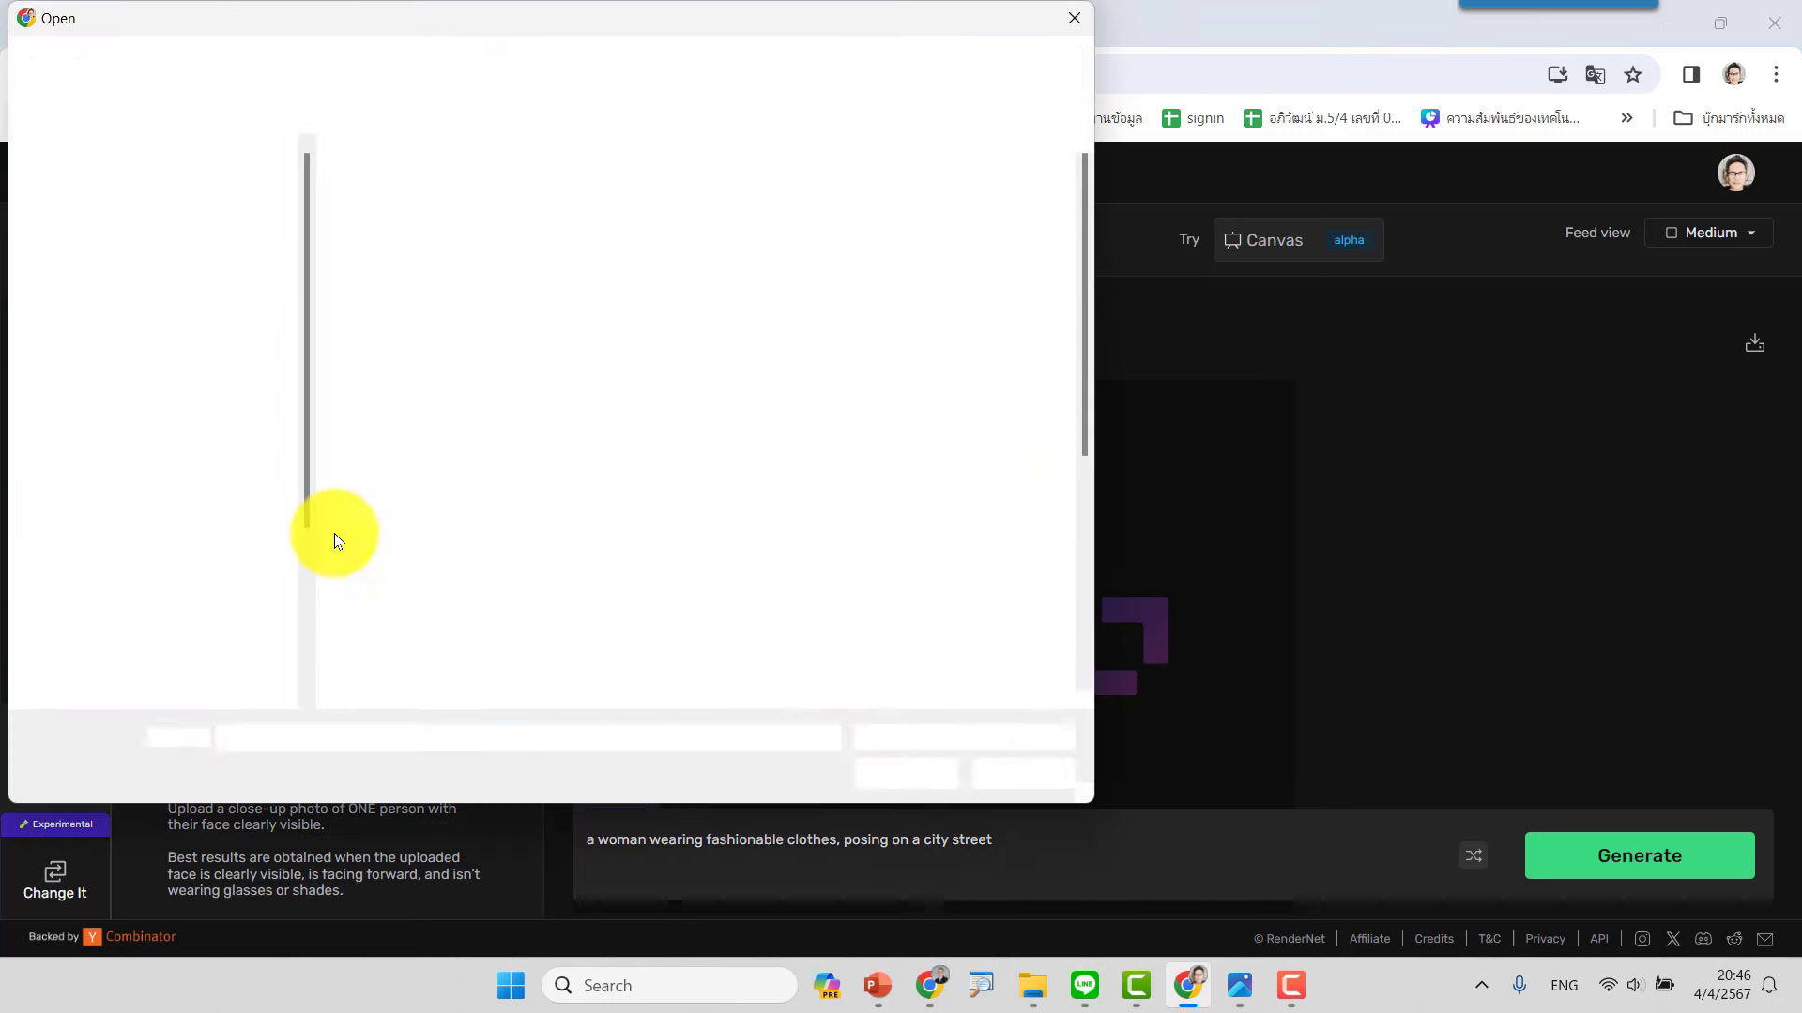
left_click(113, 654)
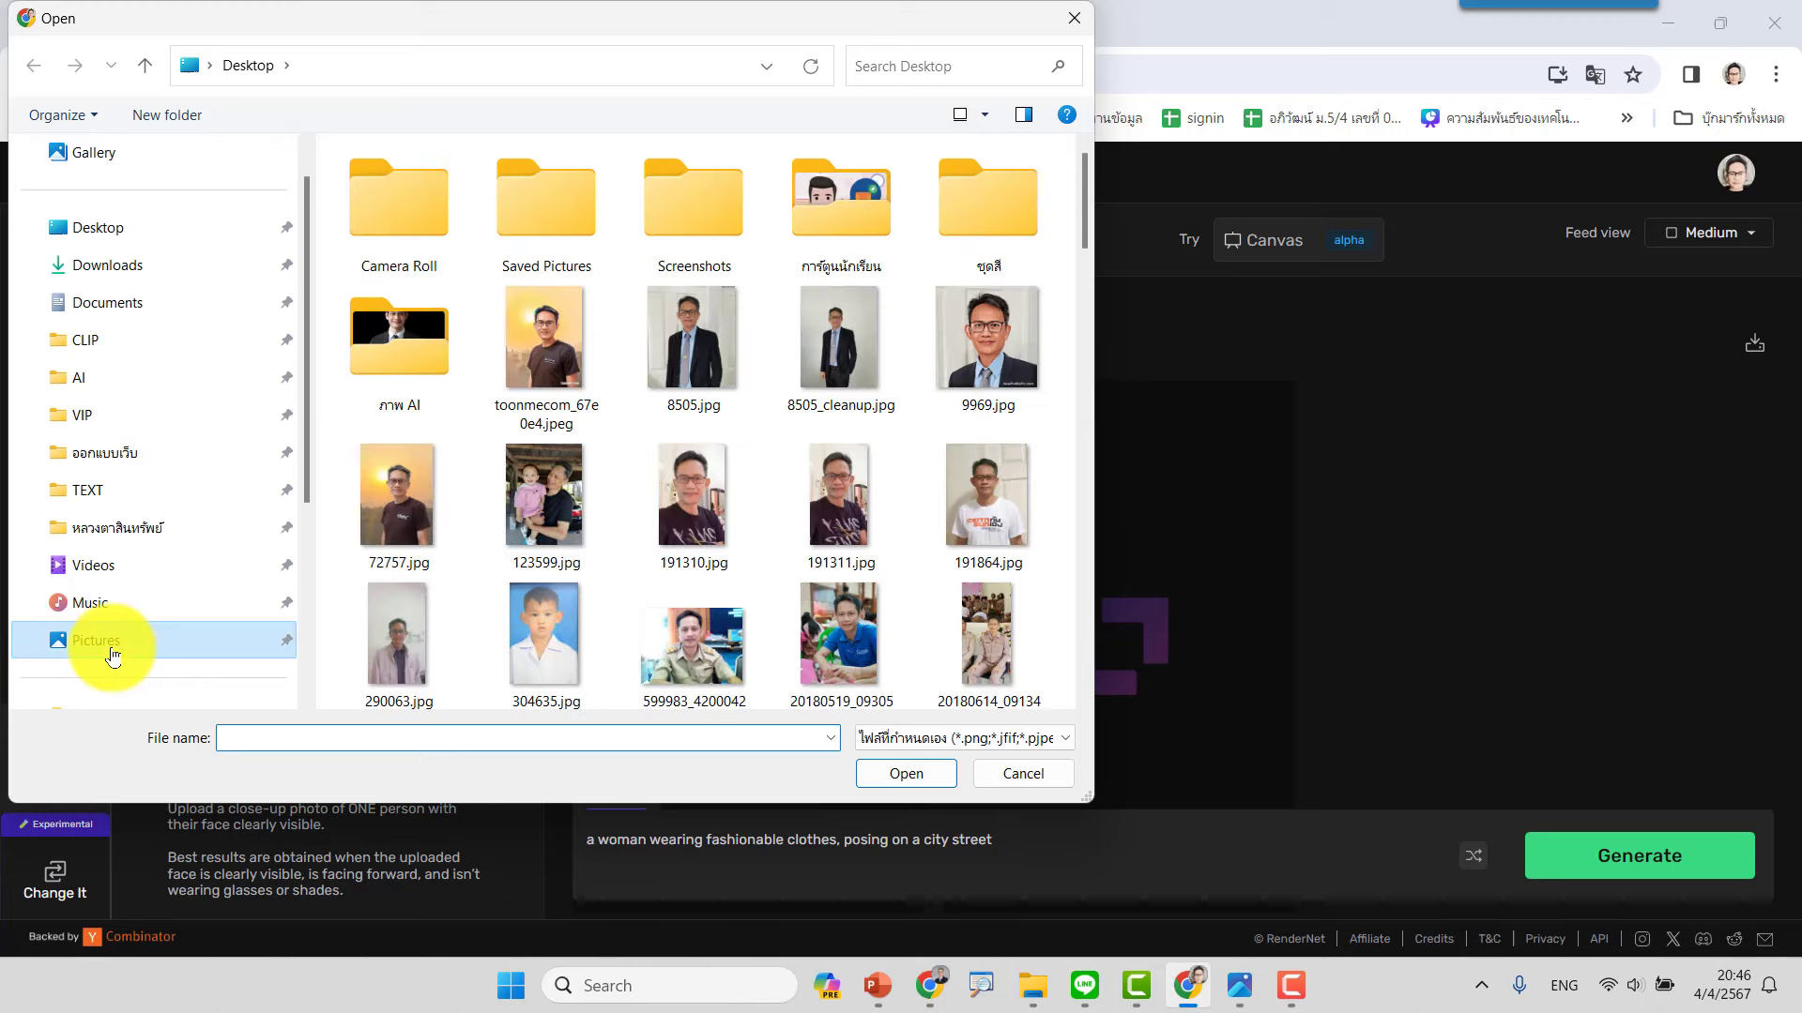
left_click(683, 481)
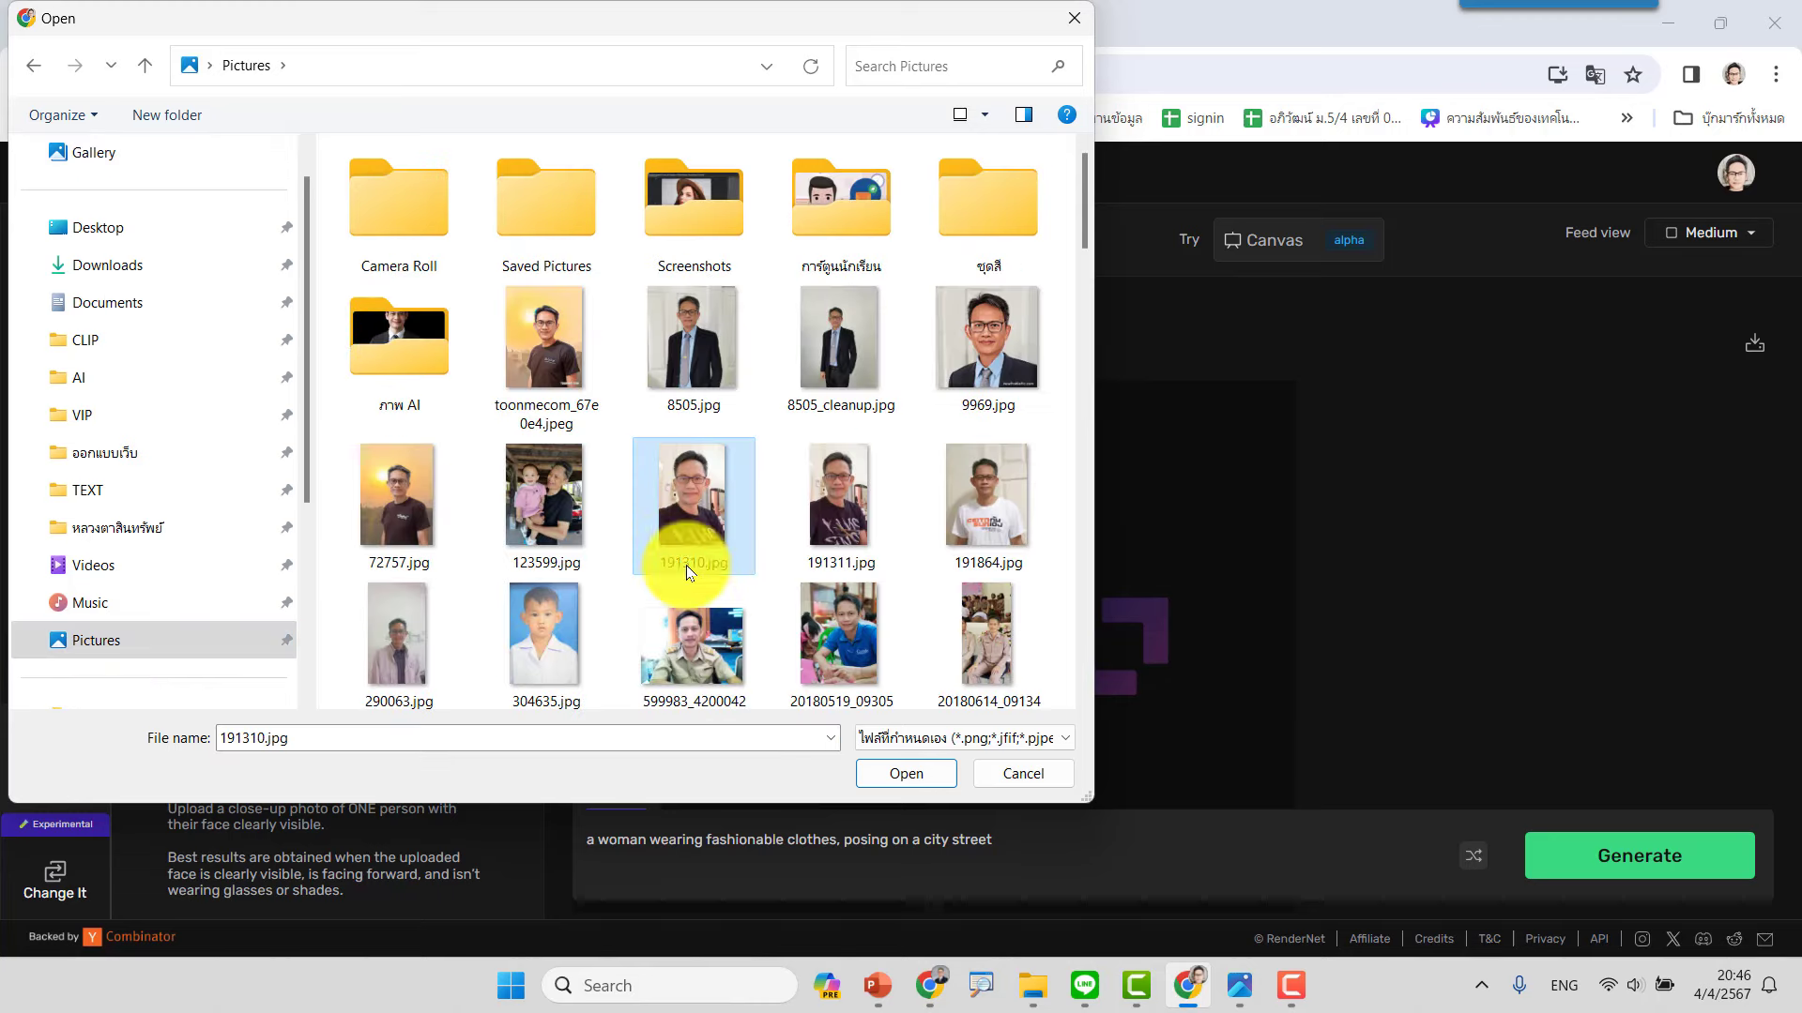
left_click(897, 778)
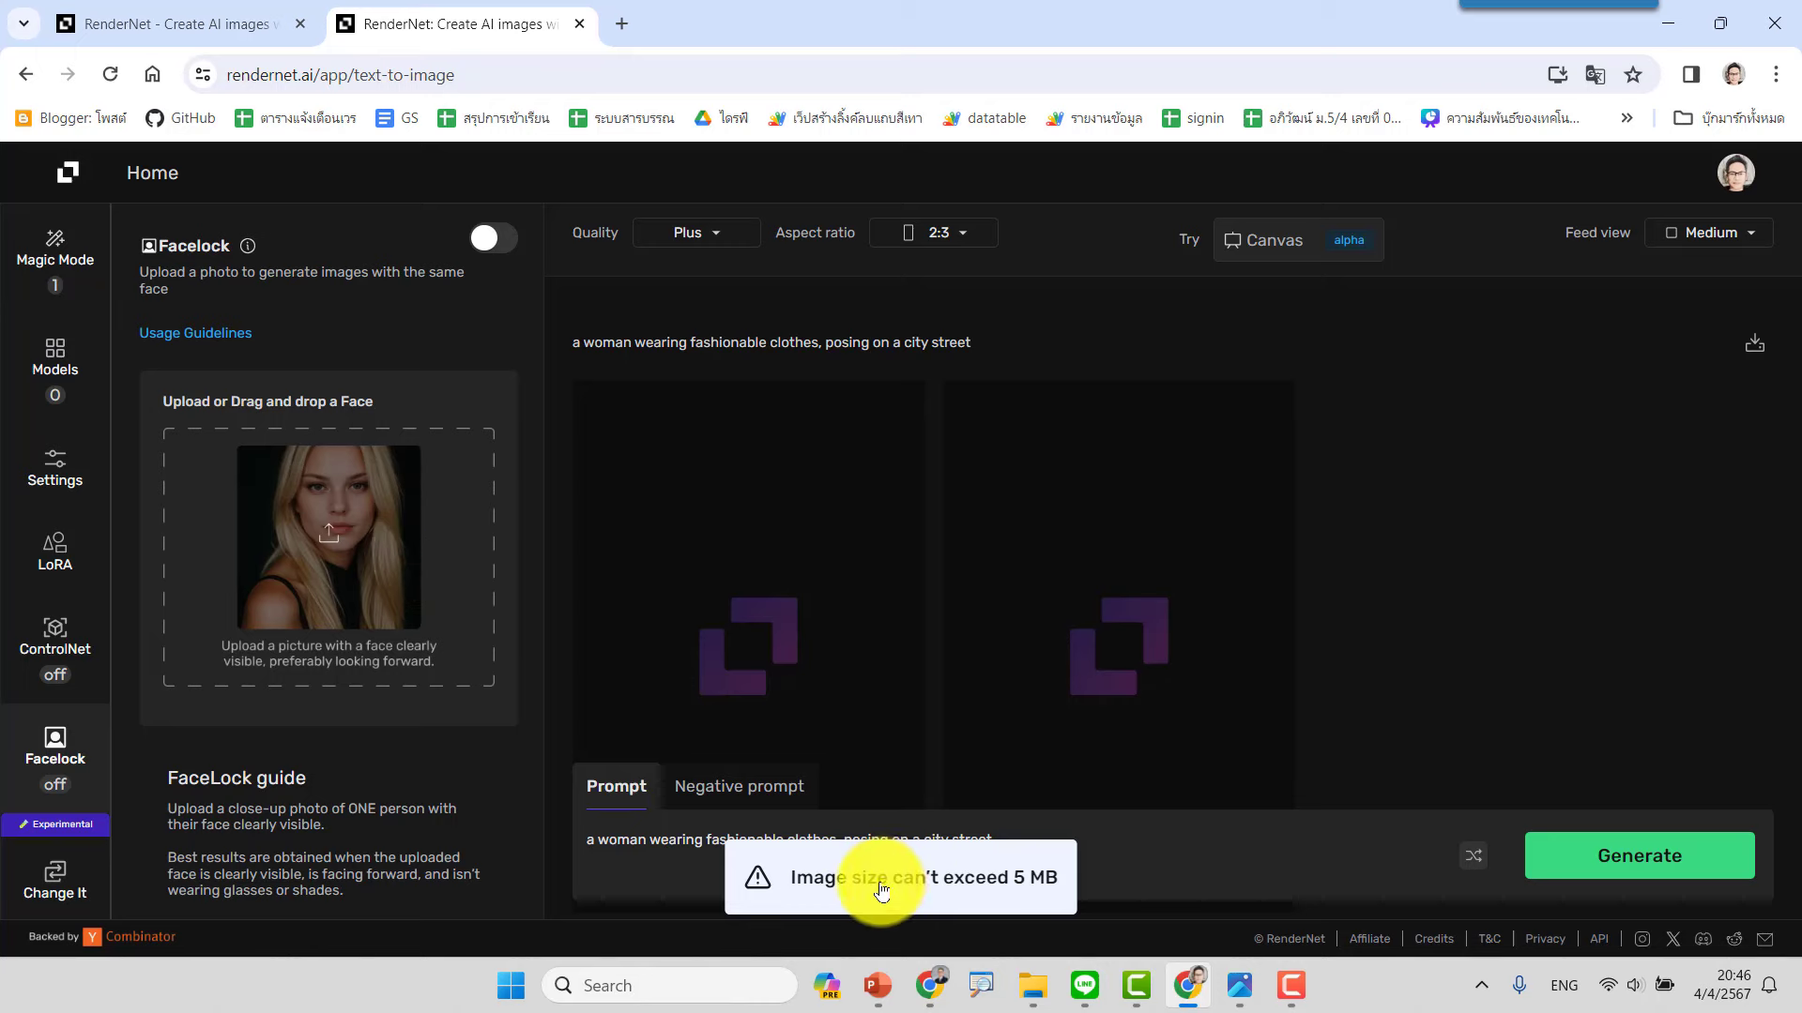
left_click(338, 537)
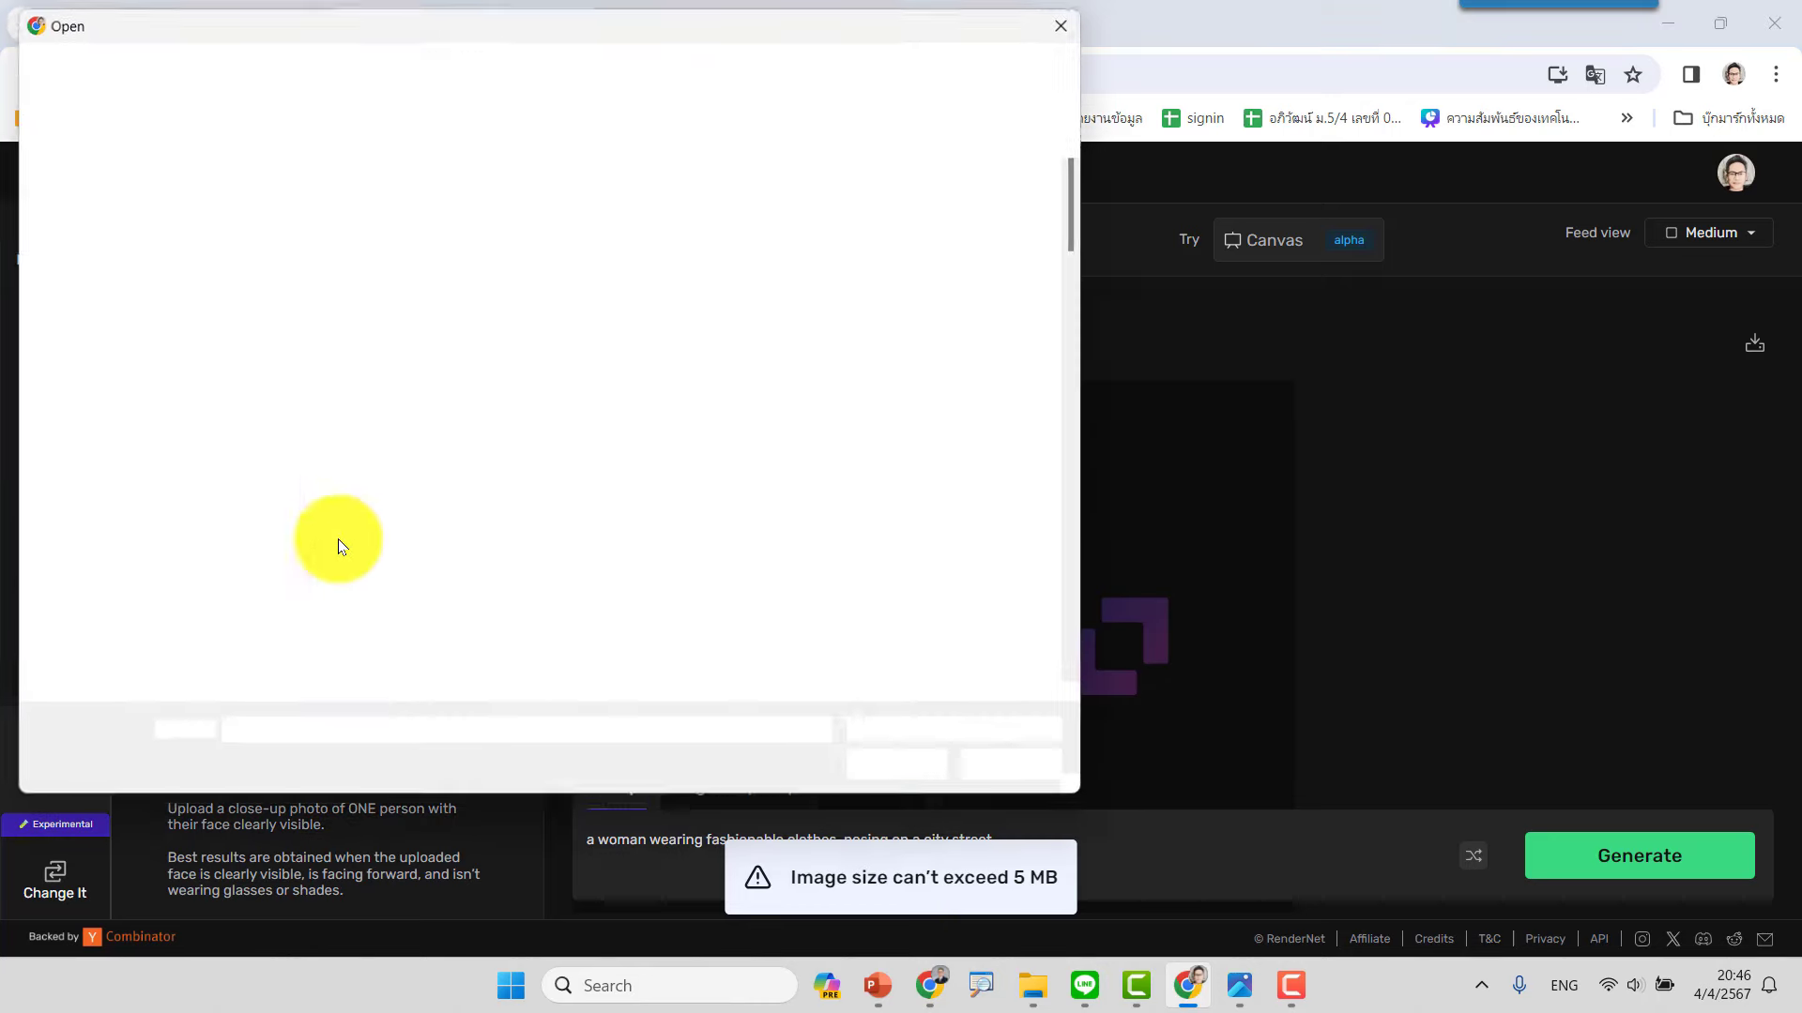
double_click(837, 495)
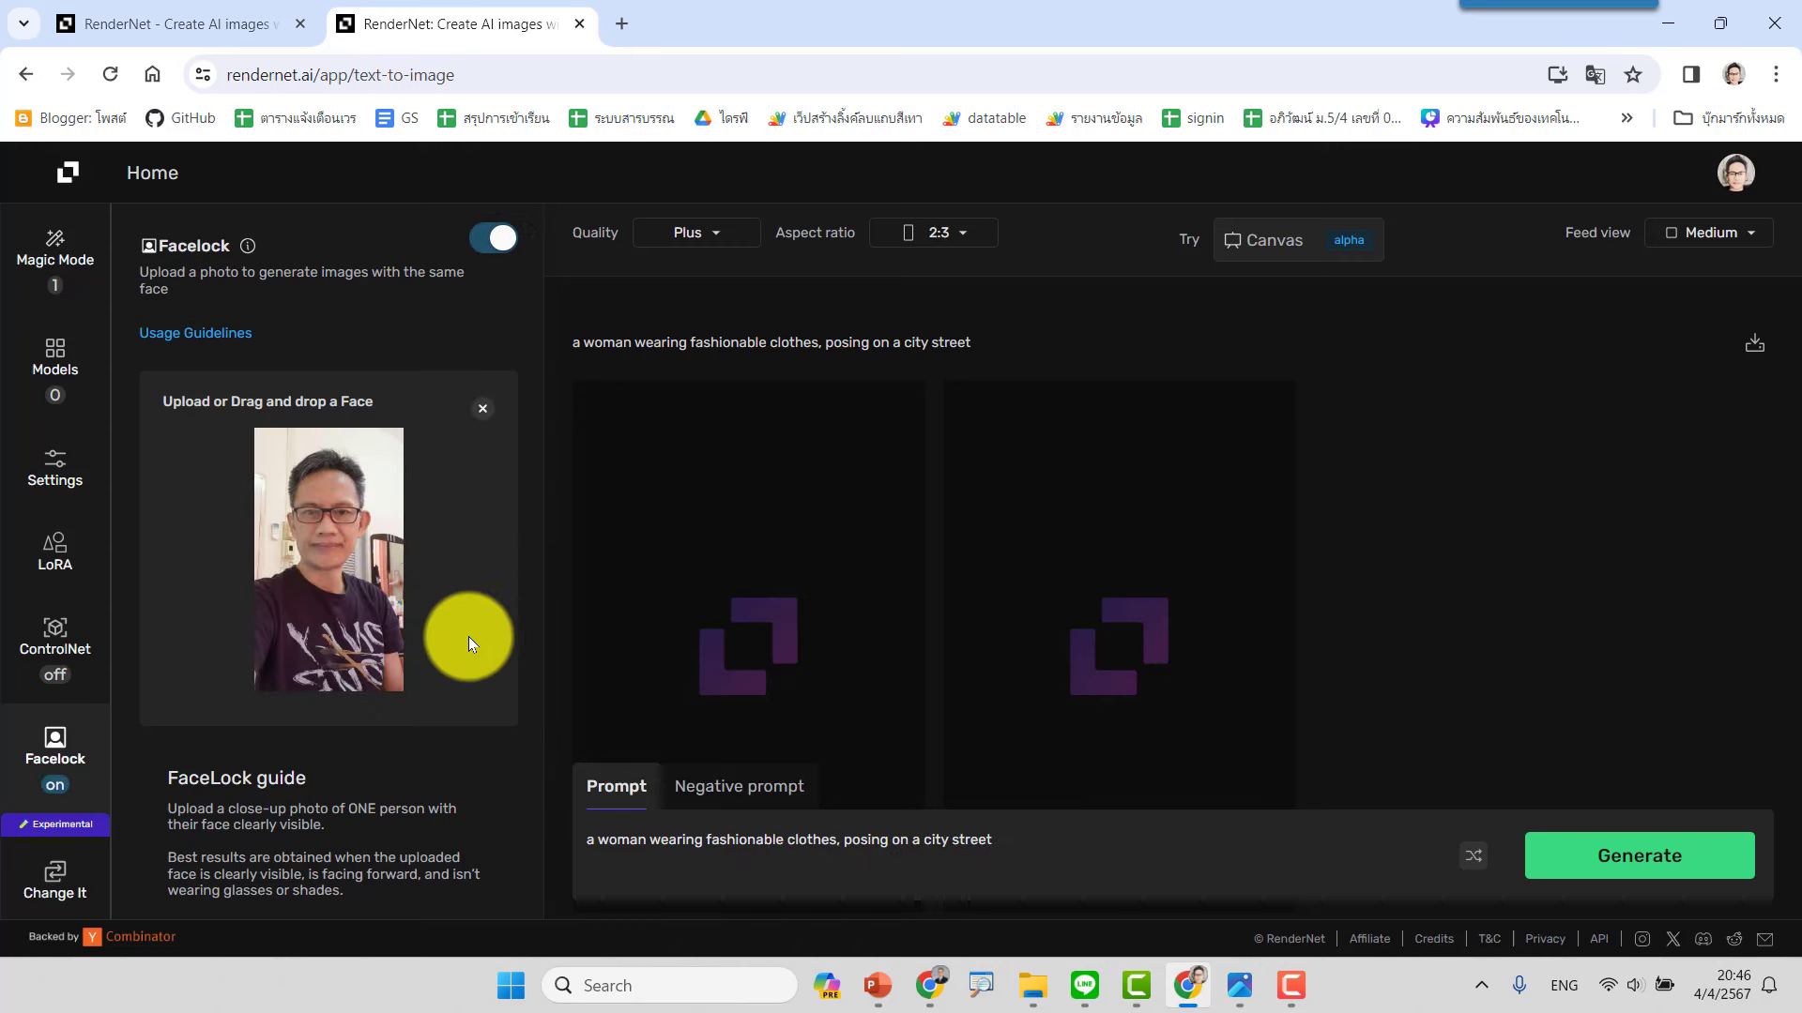
scroll(469, 636, "down", 2)
scroll(421, 591, "down", 3)
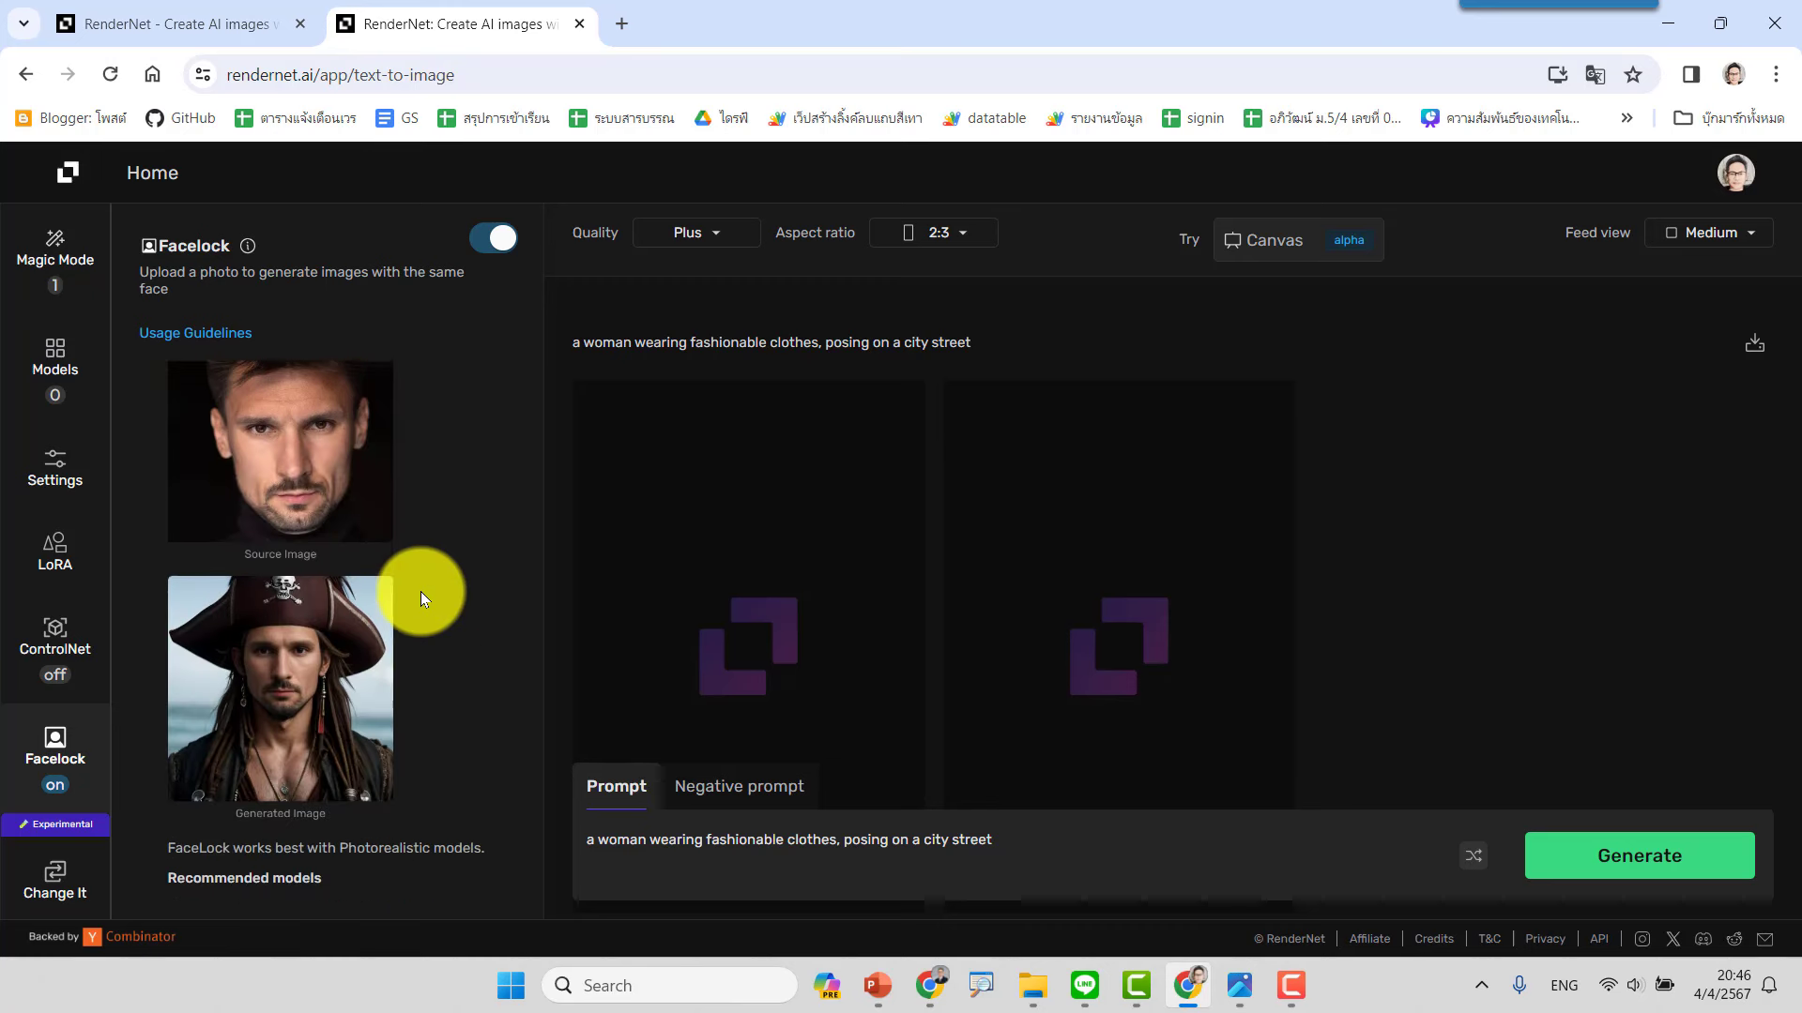
scroll(420, 591, "down", 1)
scroll(421, 591, "down", 2)
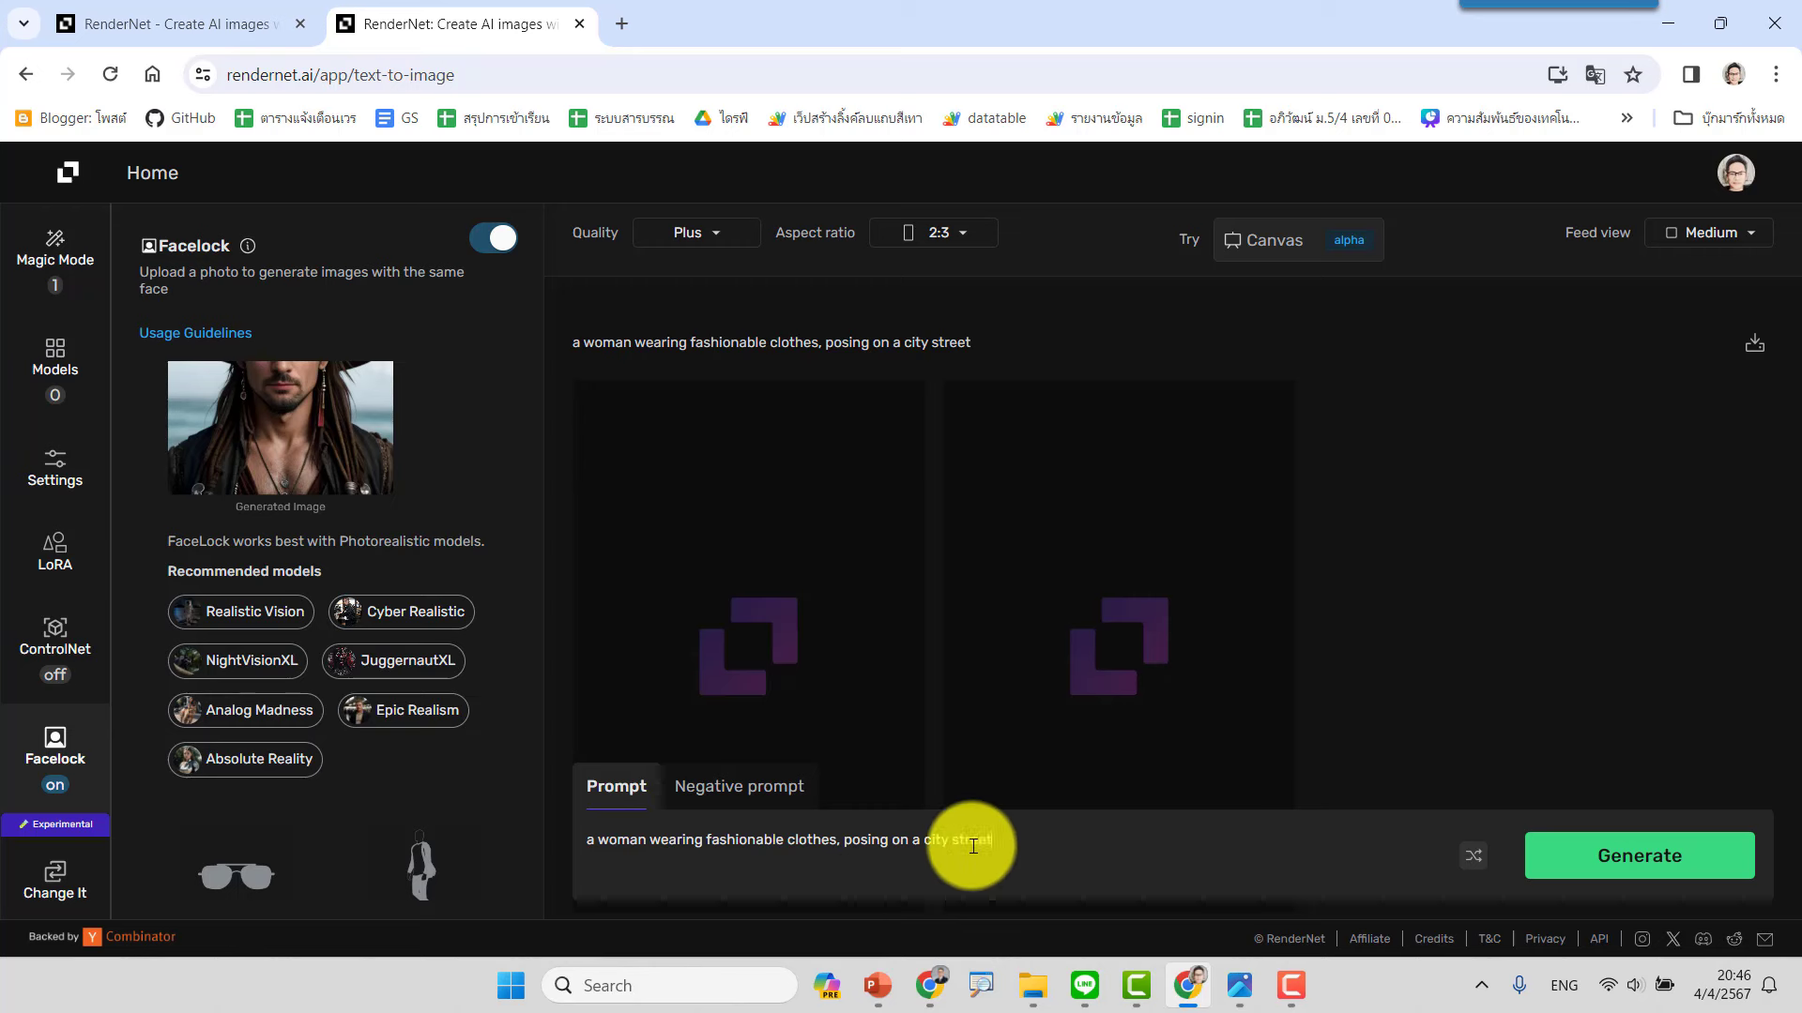
left_click_drag(973, 845, 572, 835)
scroll(338, 638, "up", 2)
scroll(309, 600, "up", 1)
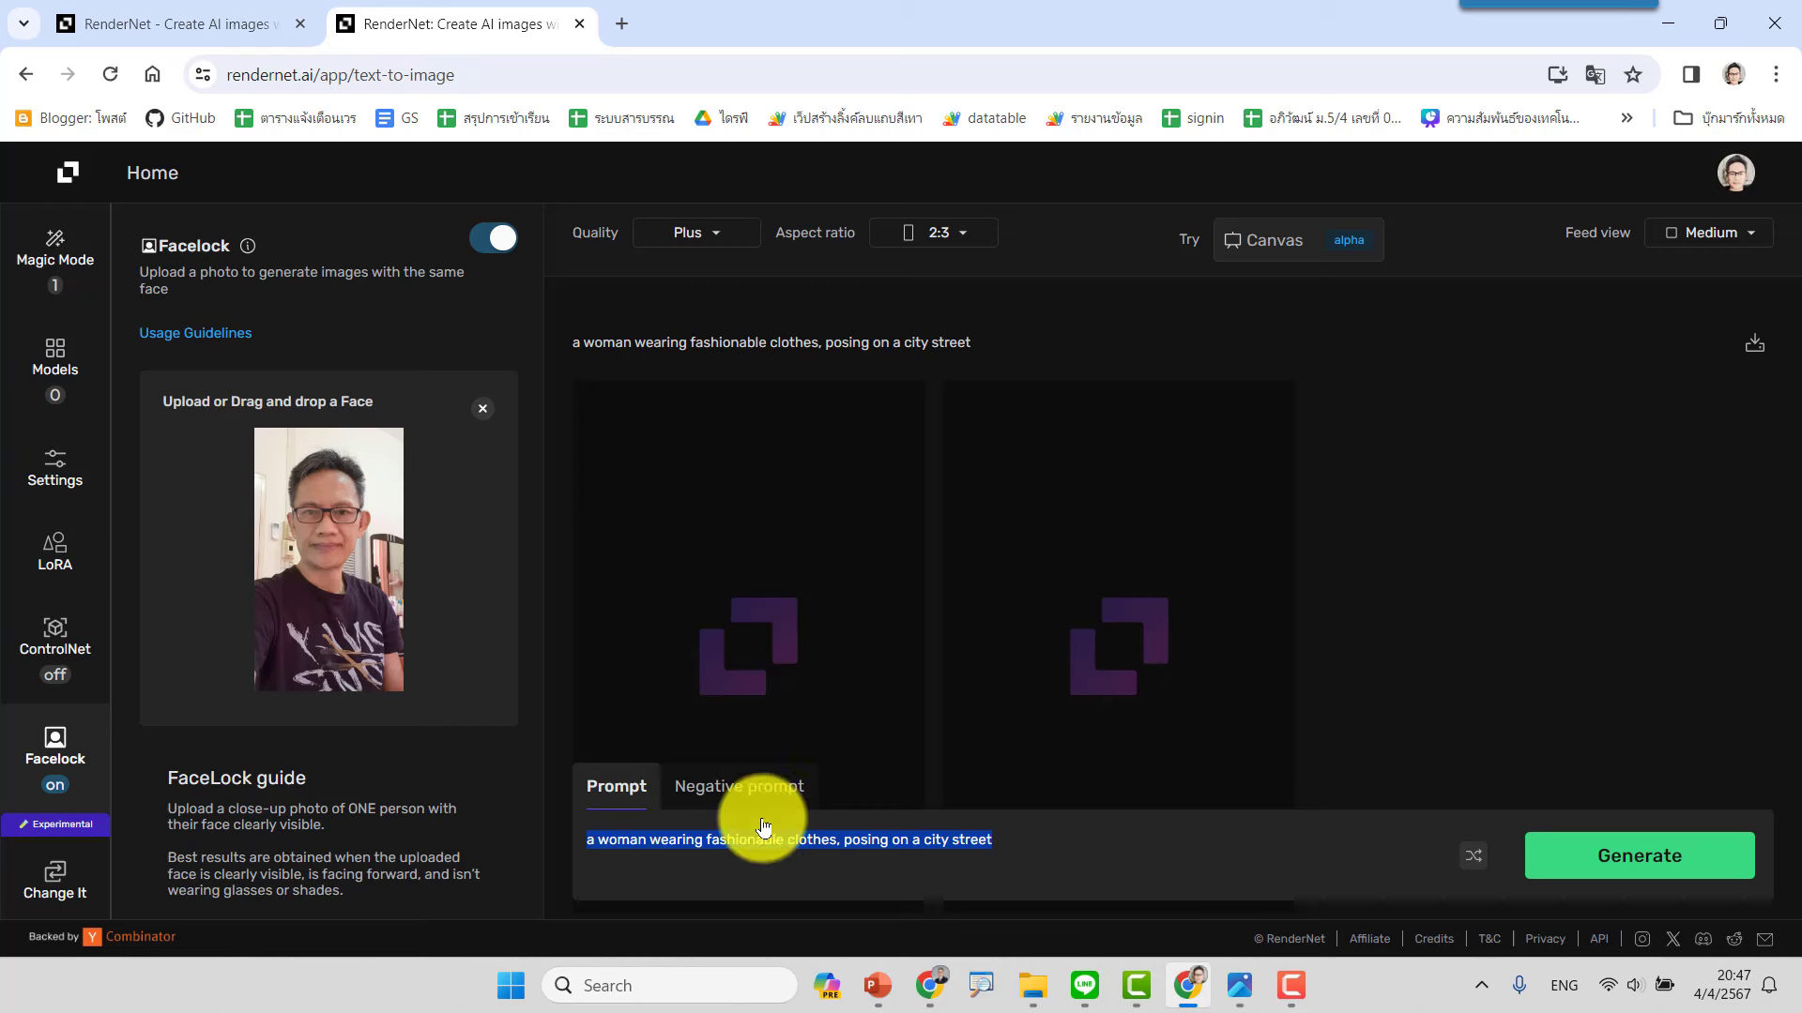
Change 'woman' to 'man' in the street-fashion prompt and generate two portraits.
left_click(739, 847)
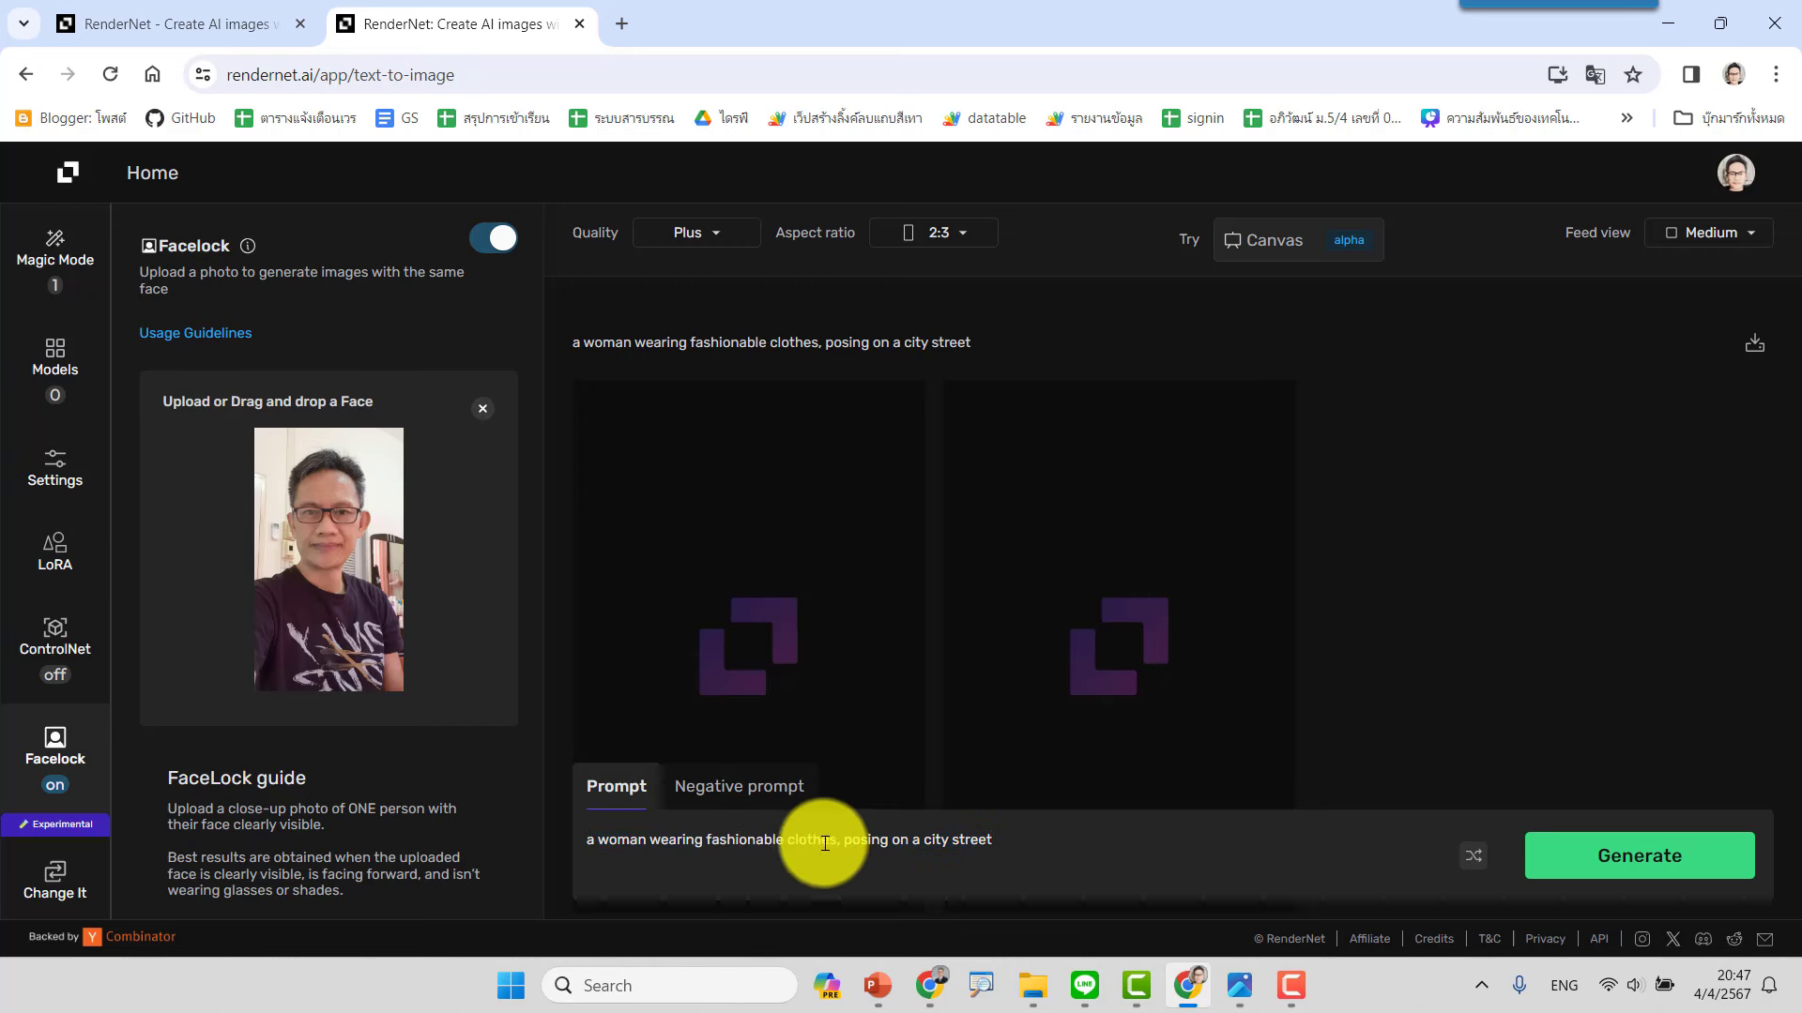
left_click_drag(1035, 851, 583, 838)
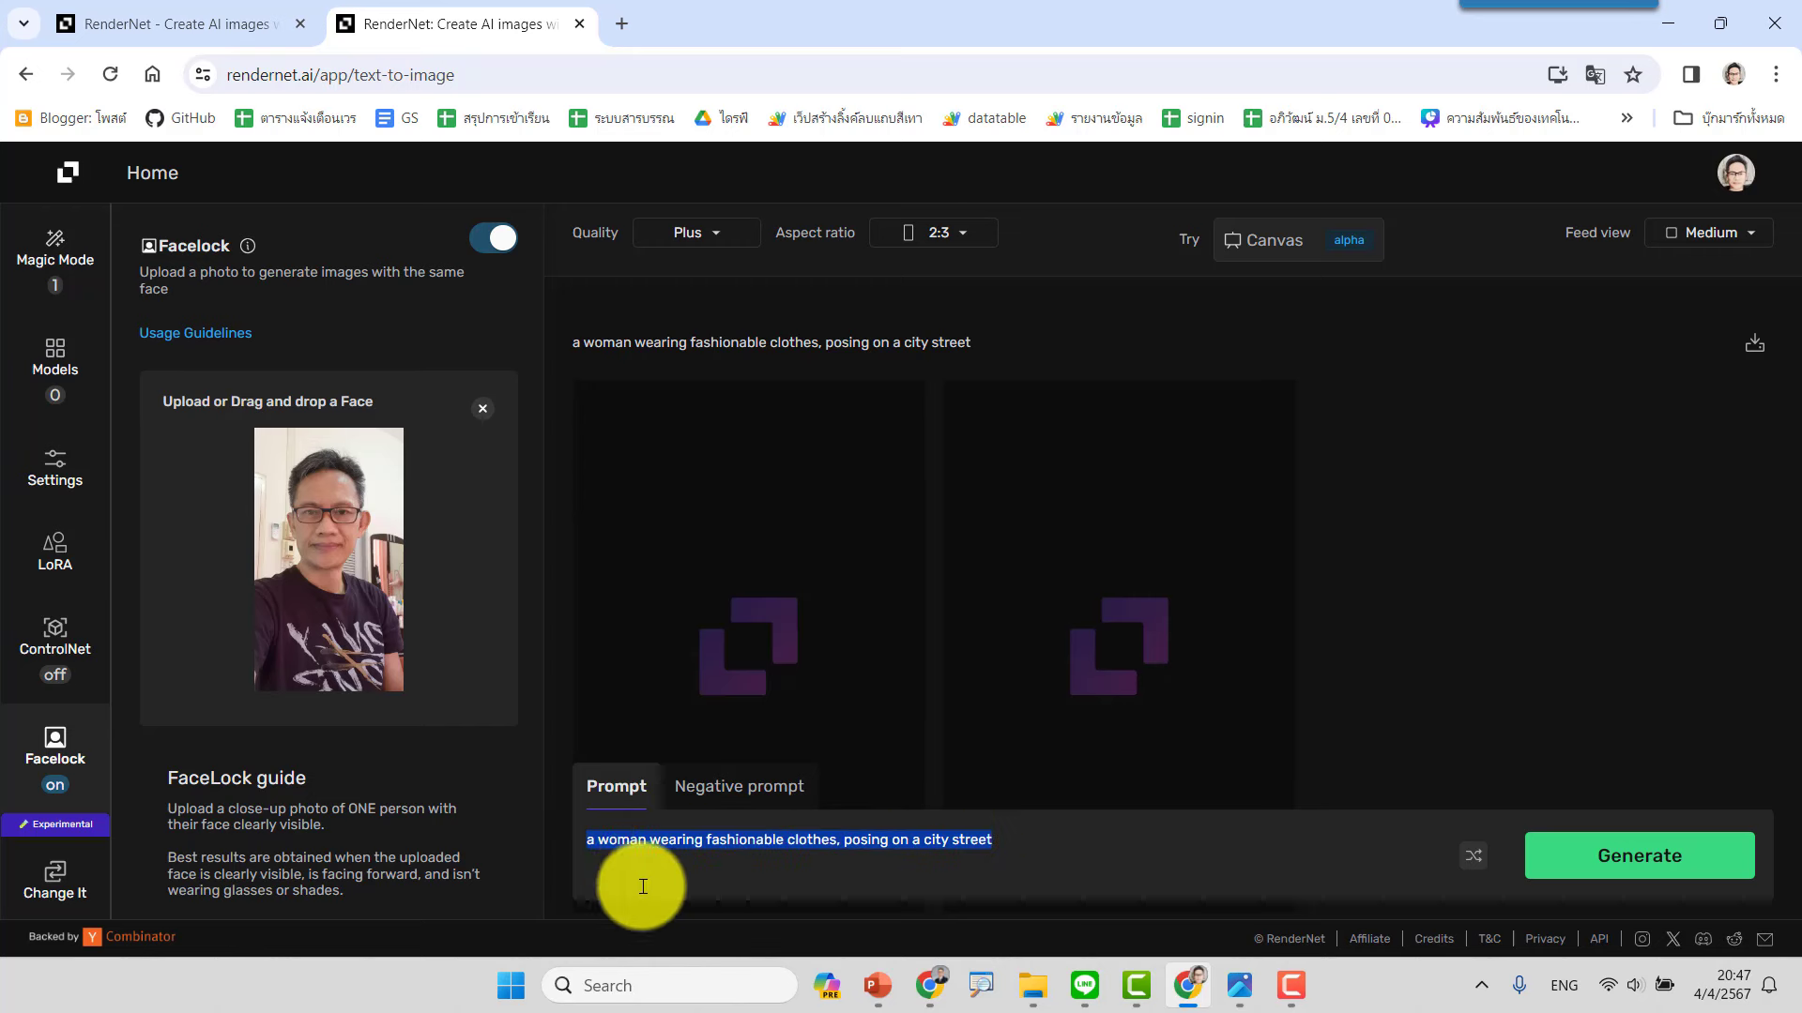
left_click(657, 857)
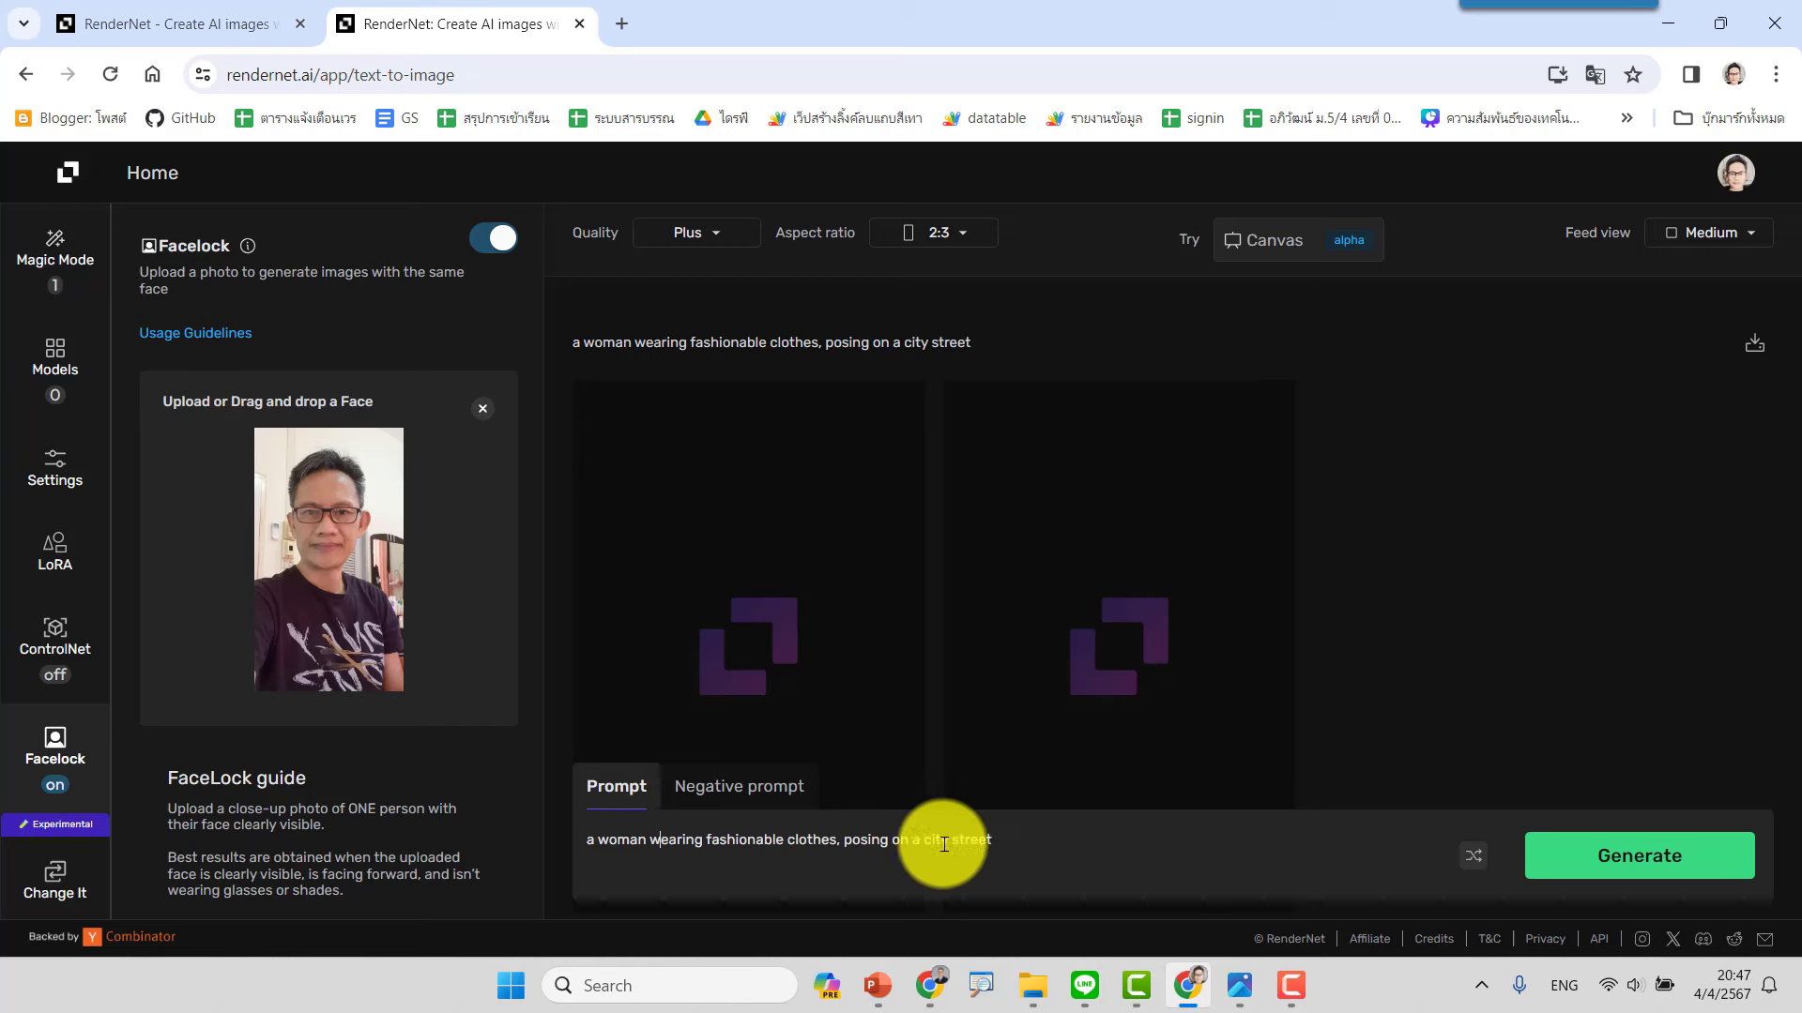
left_click(619, 841)
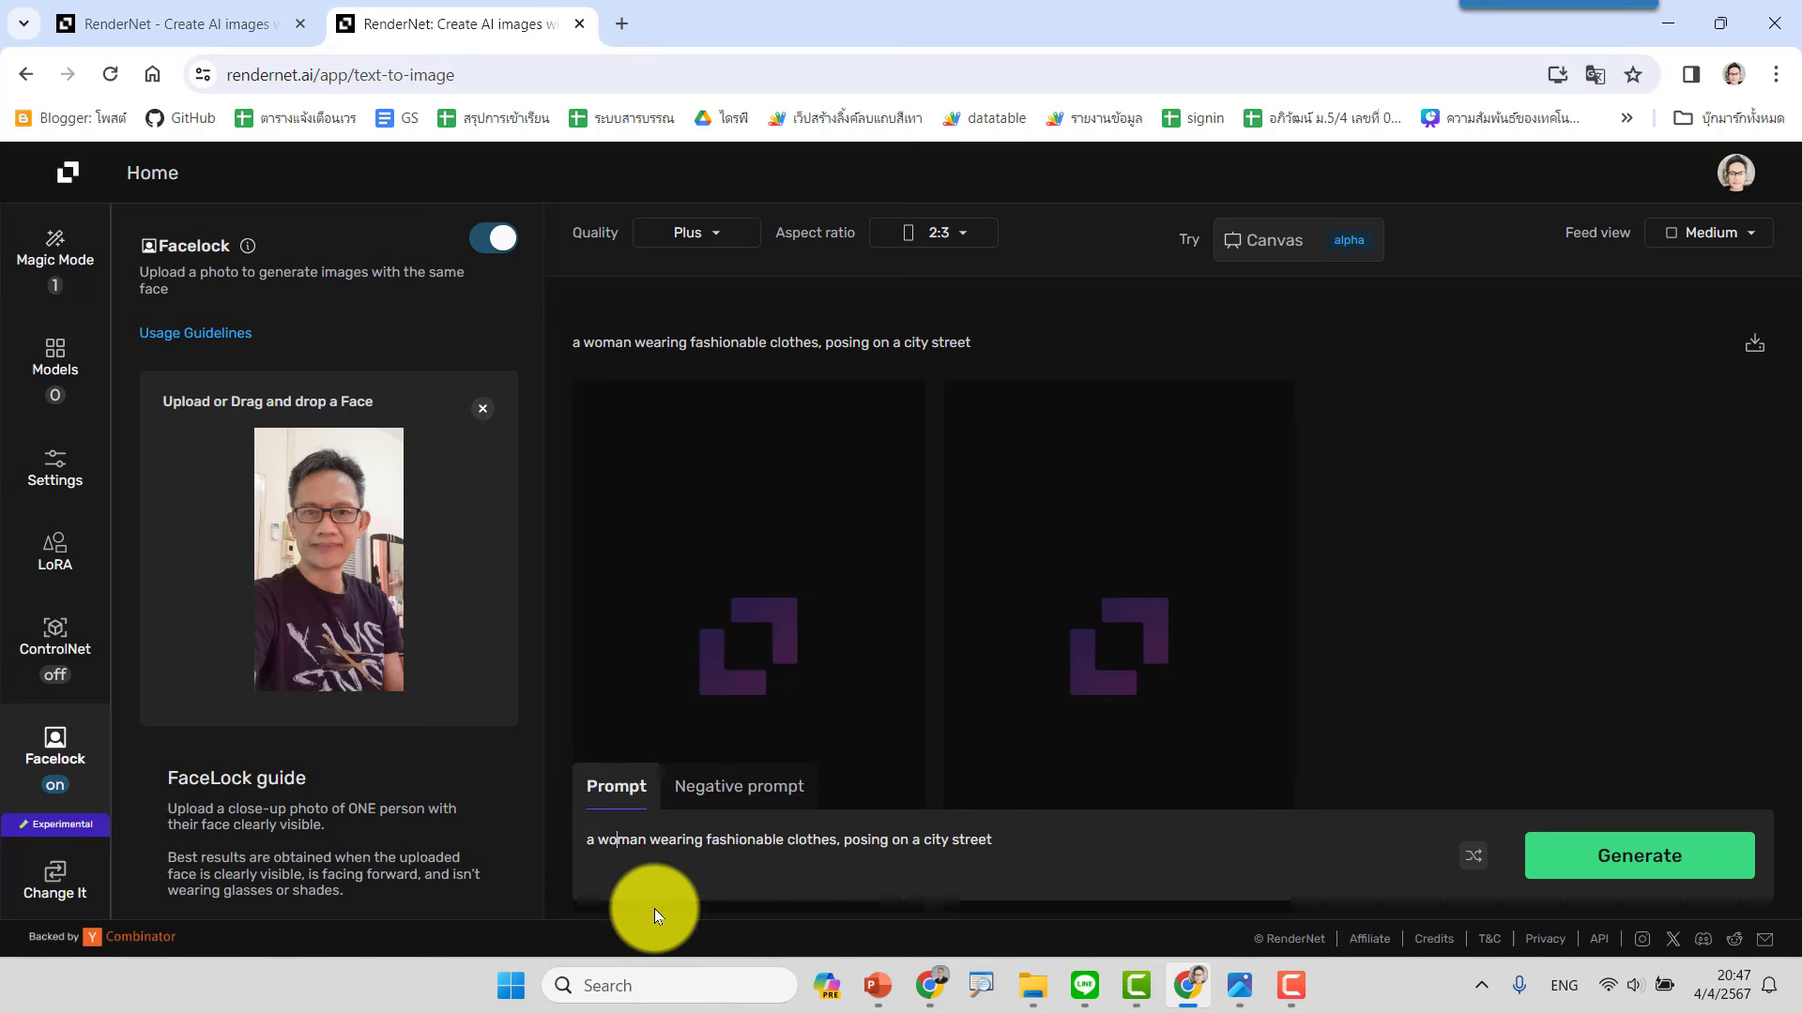
key("BackSpace")
key("BackSpace")
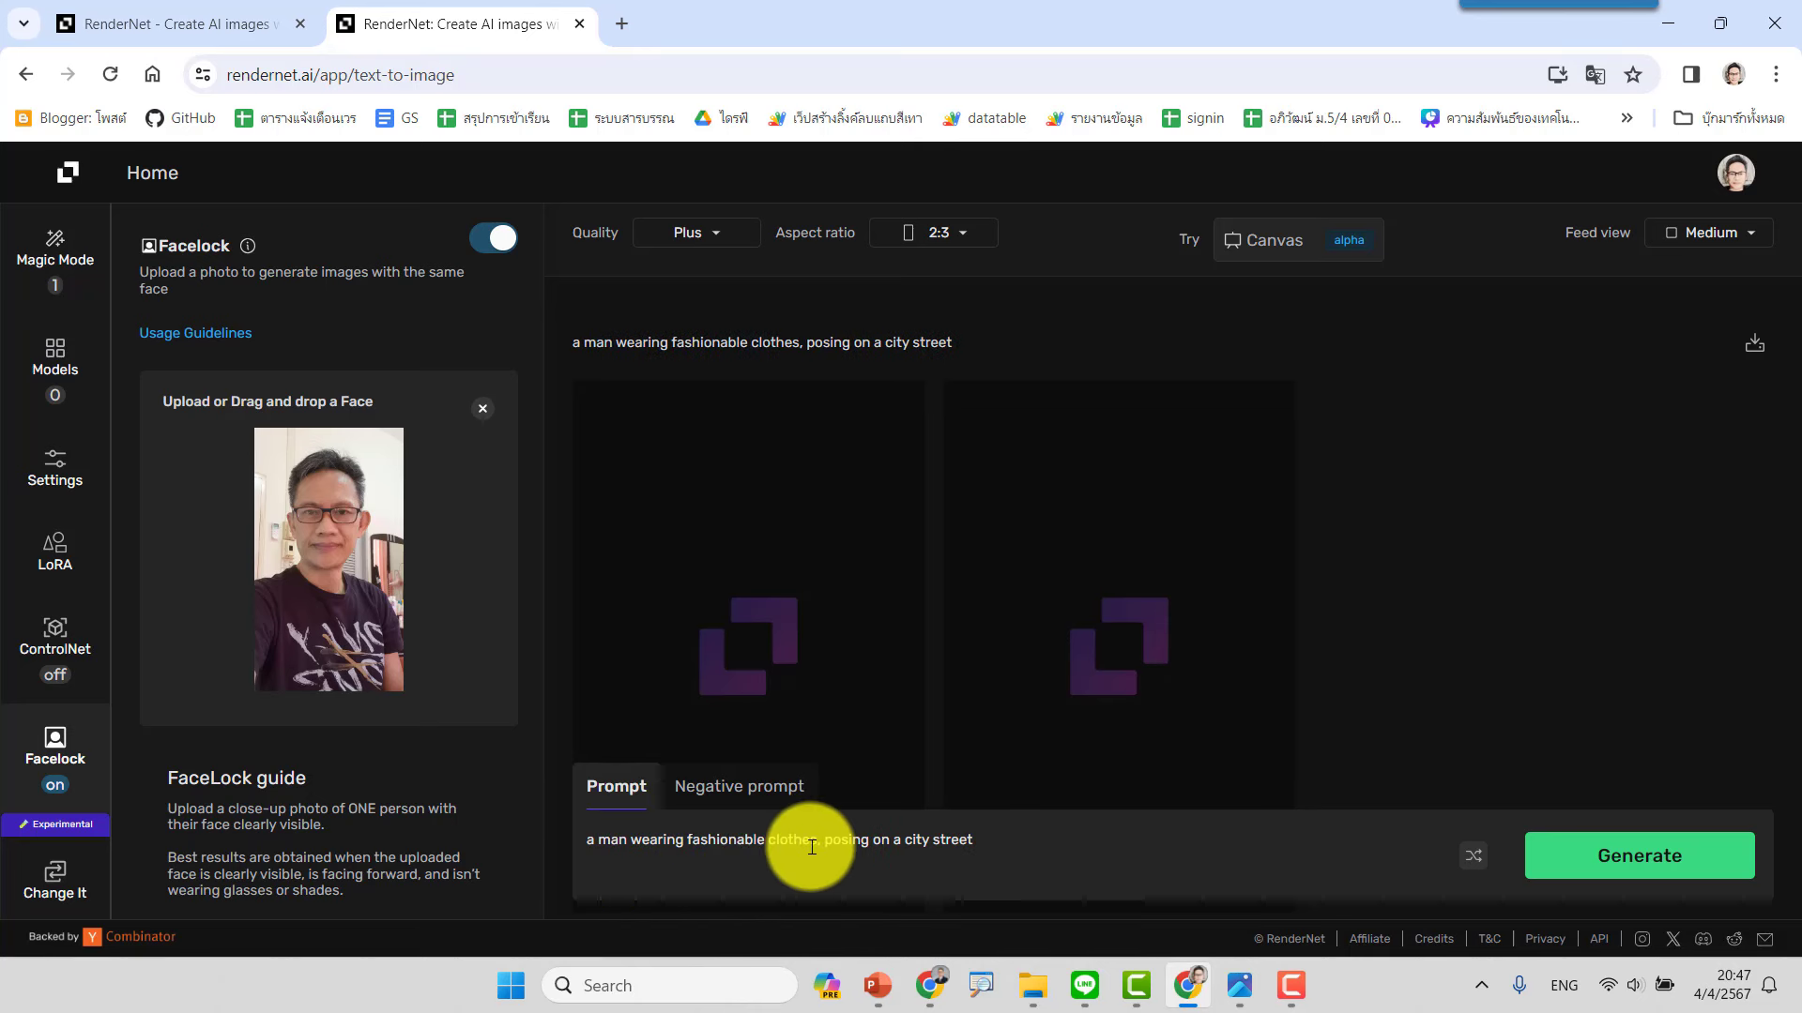
left_click(1659, 856)
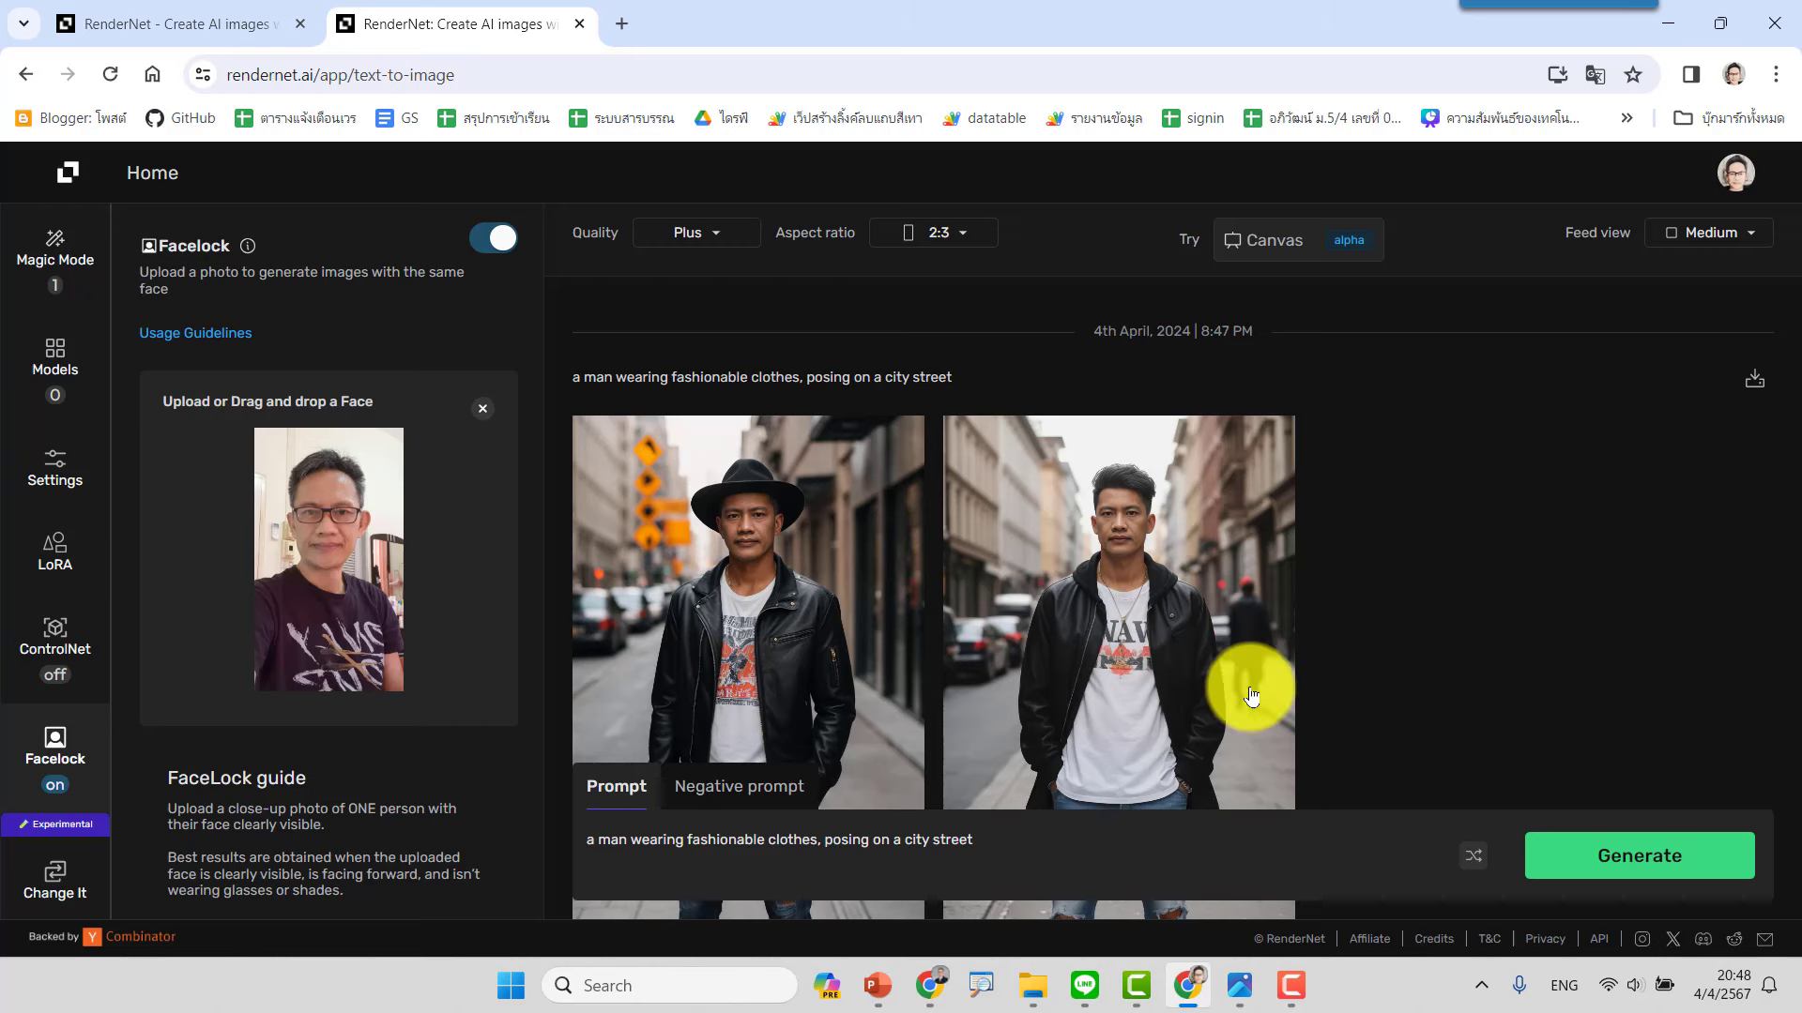
mouse_move(1203, 619)
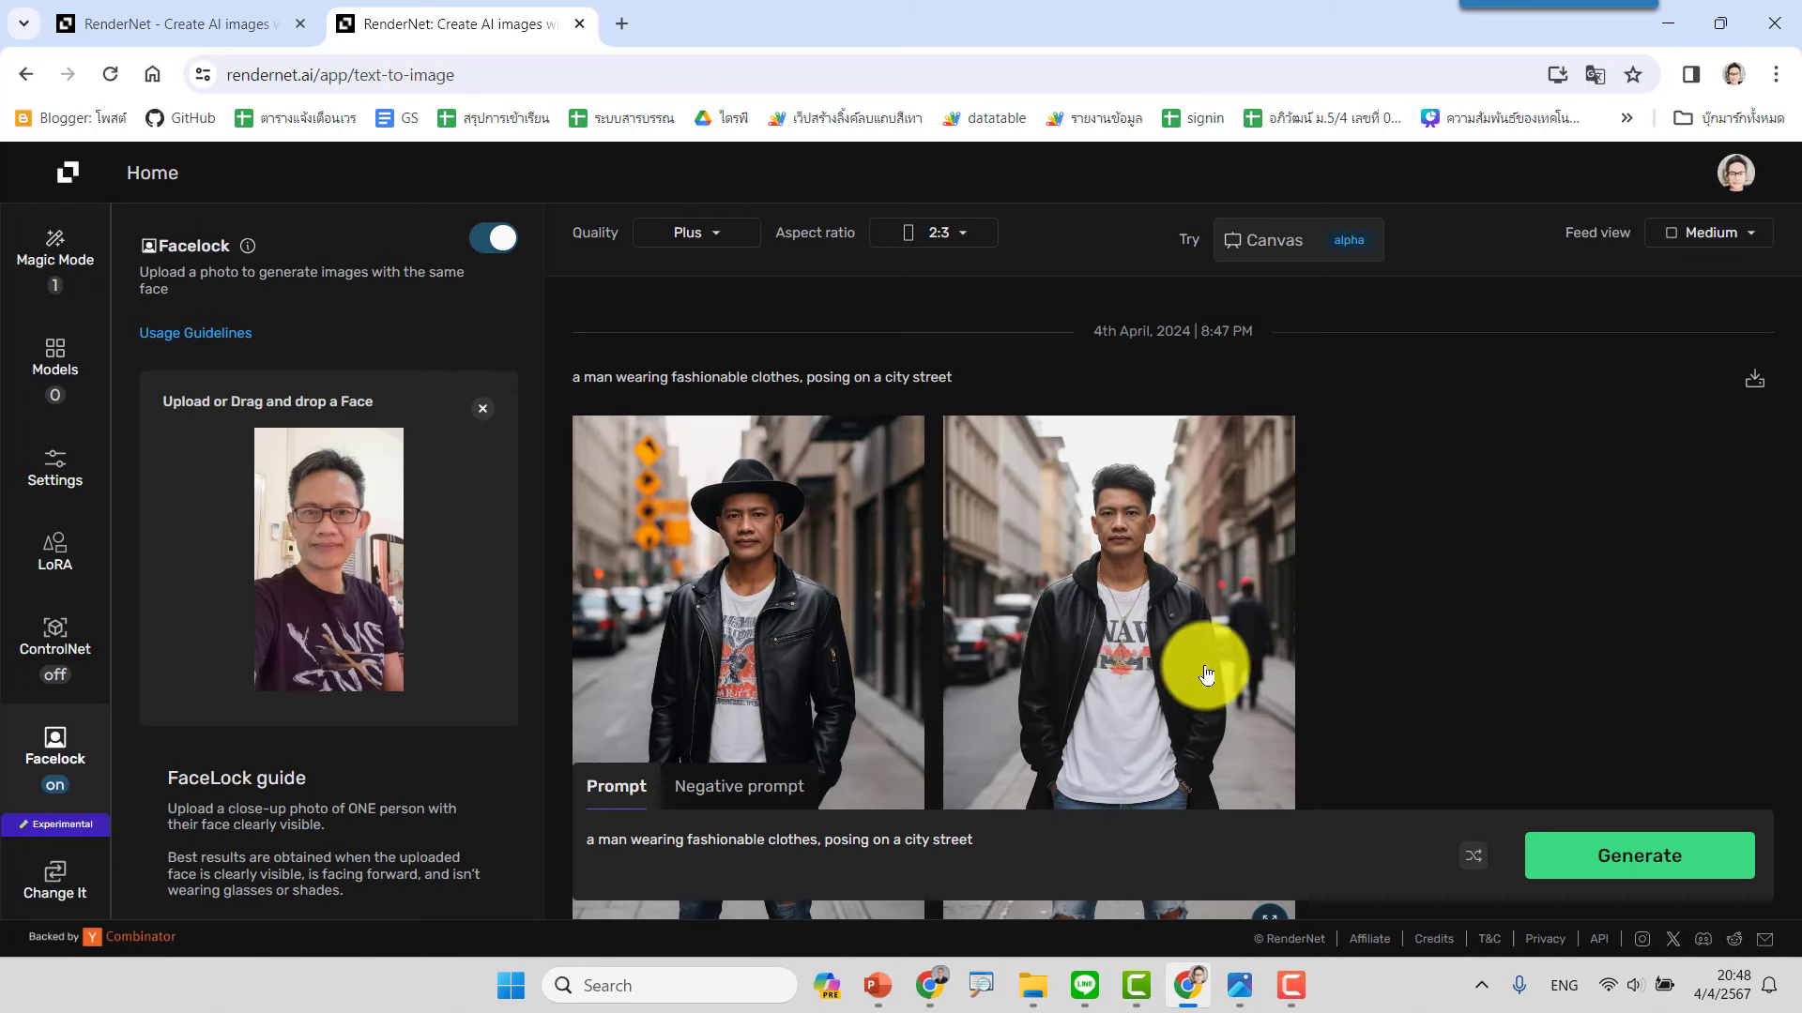
left_click(1135, 615)
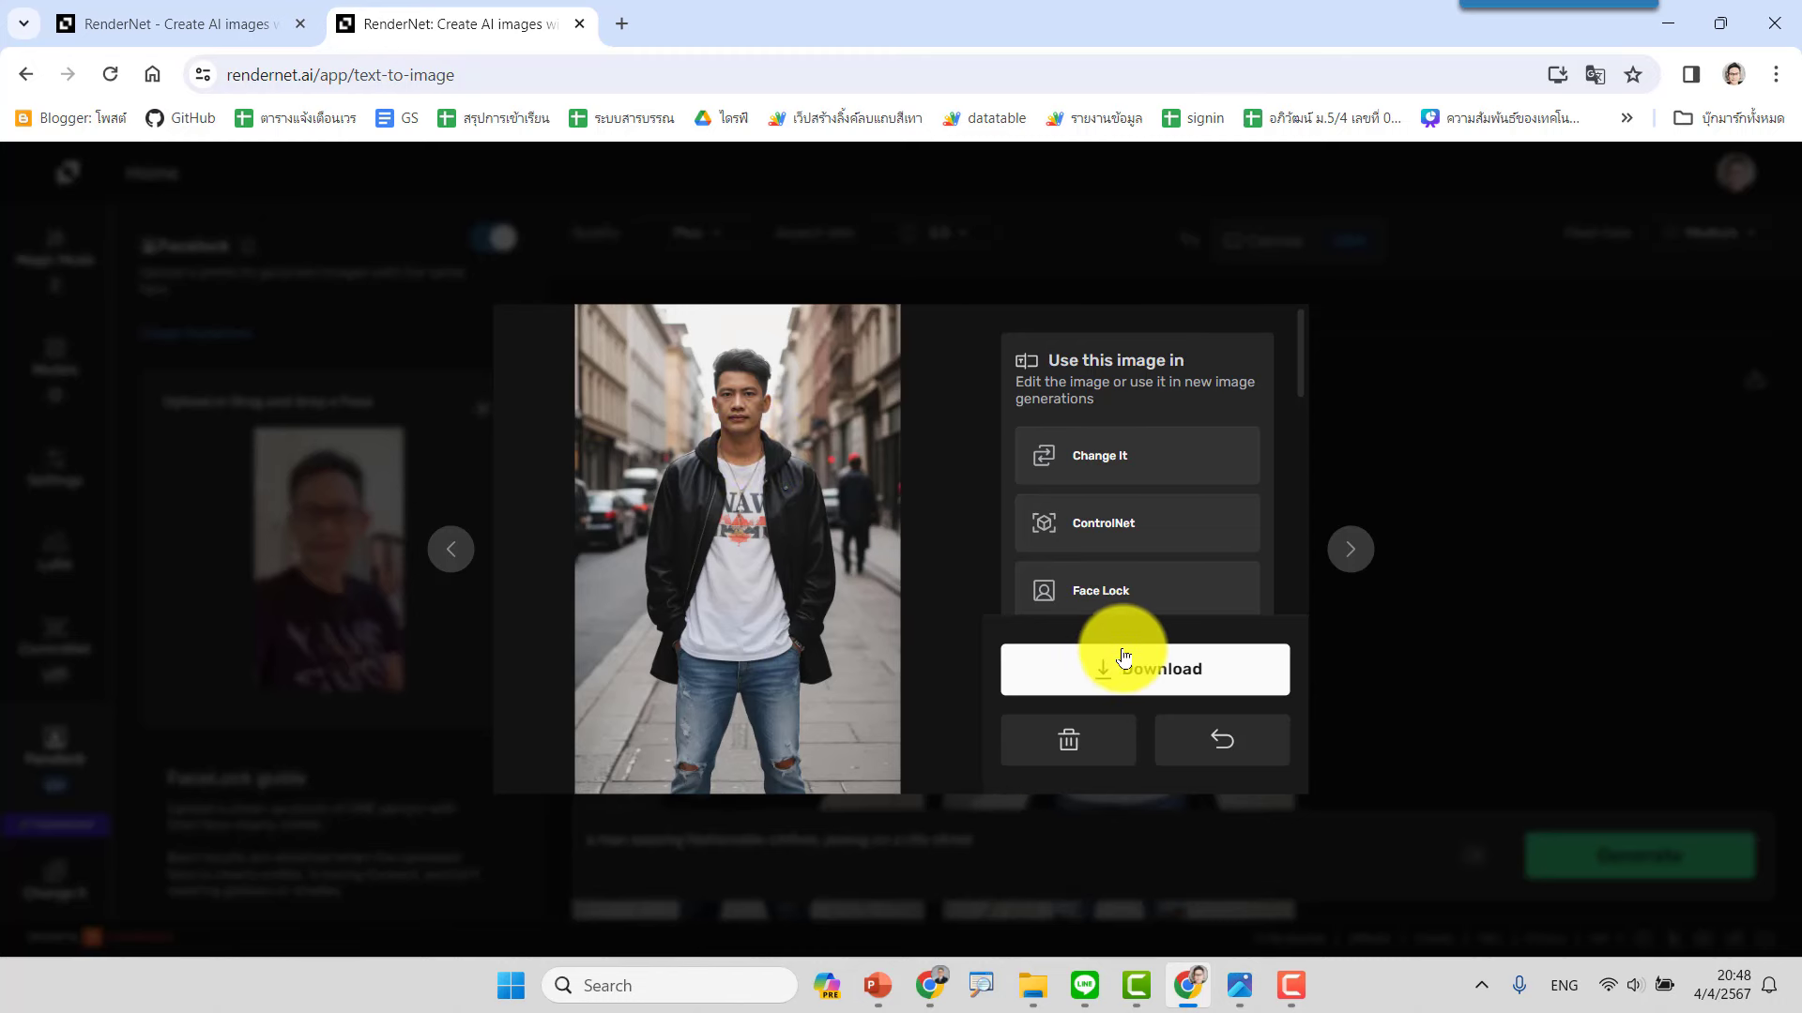
left_click(1517, 656)
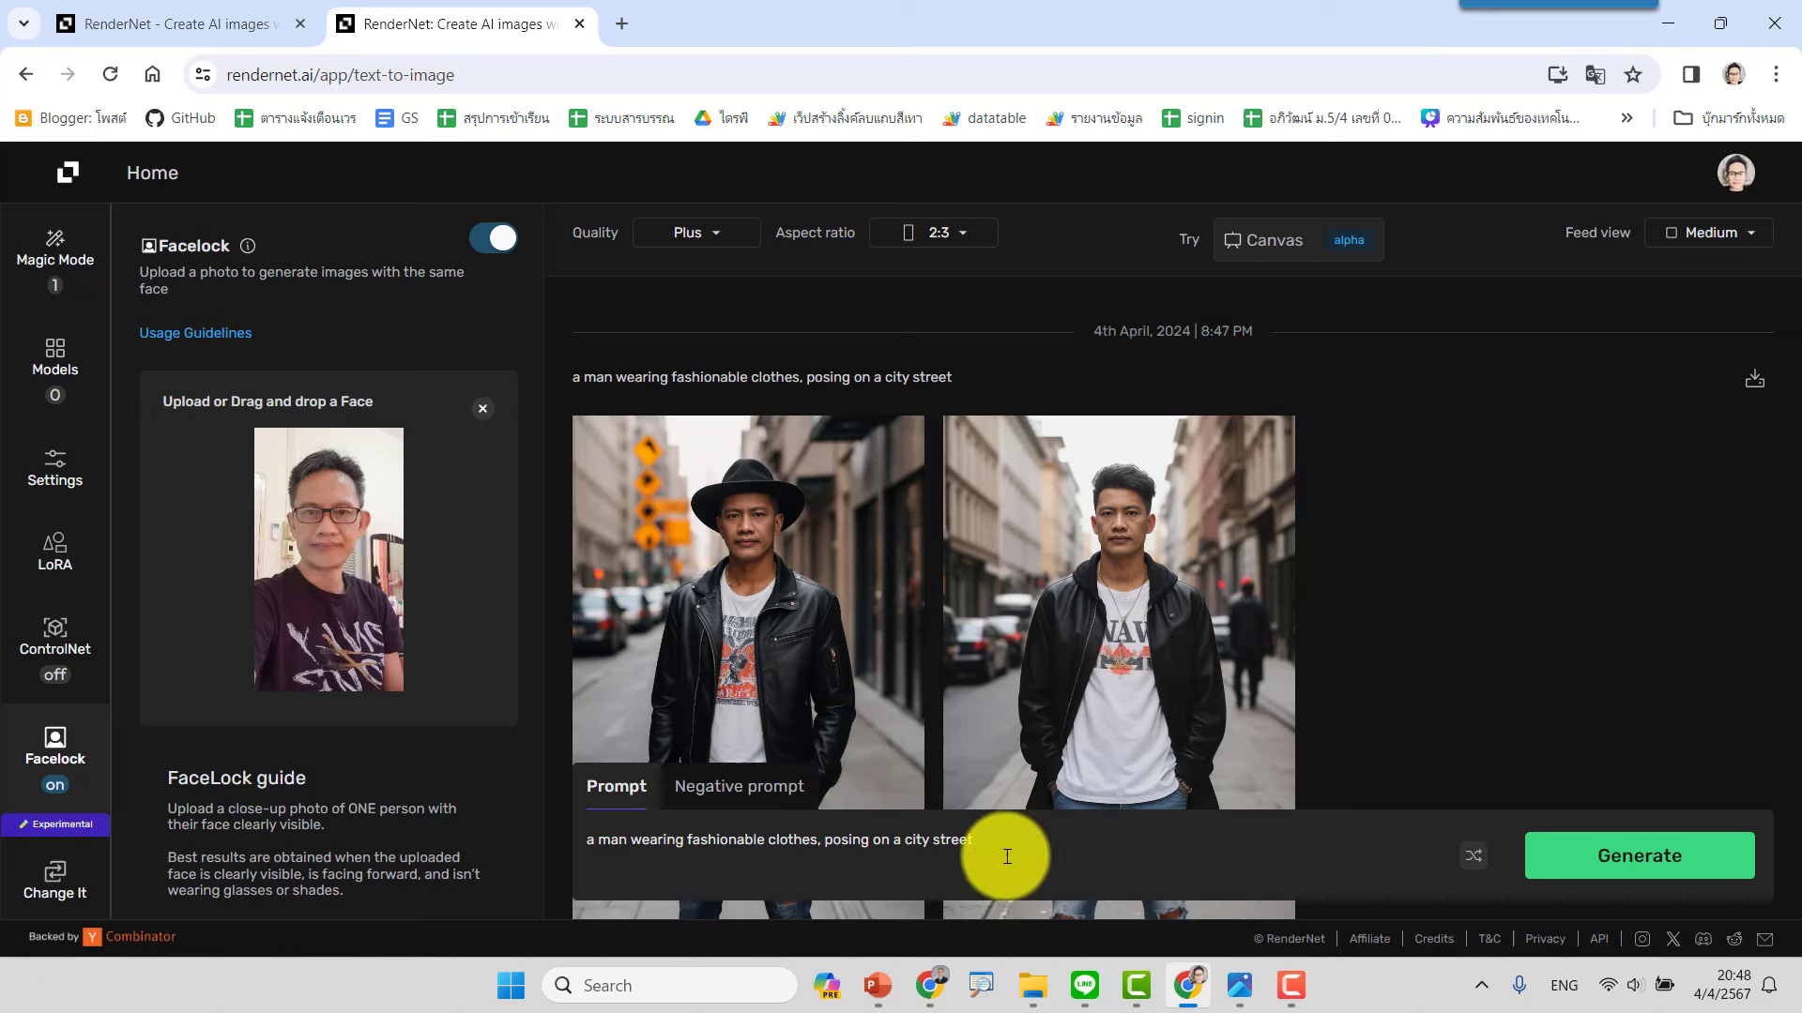
Replace the prompt with 'a super man' and generate two face-locked portraits.
left_click_drag(679, 840, 616, 844)
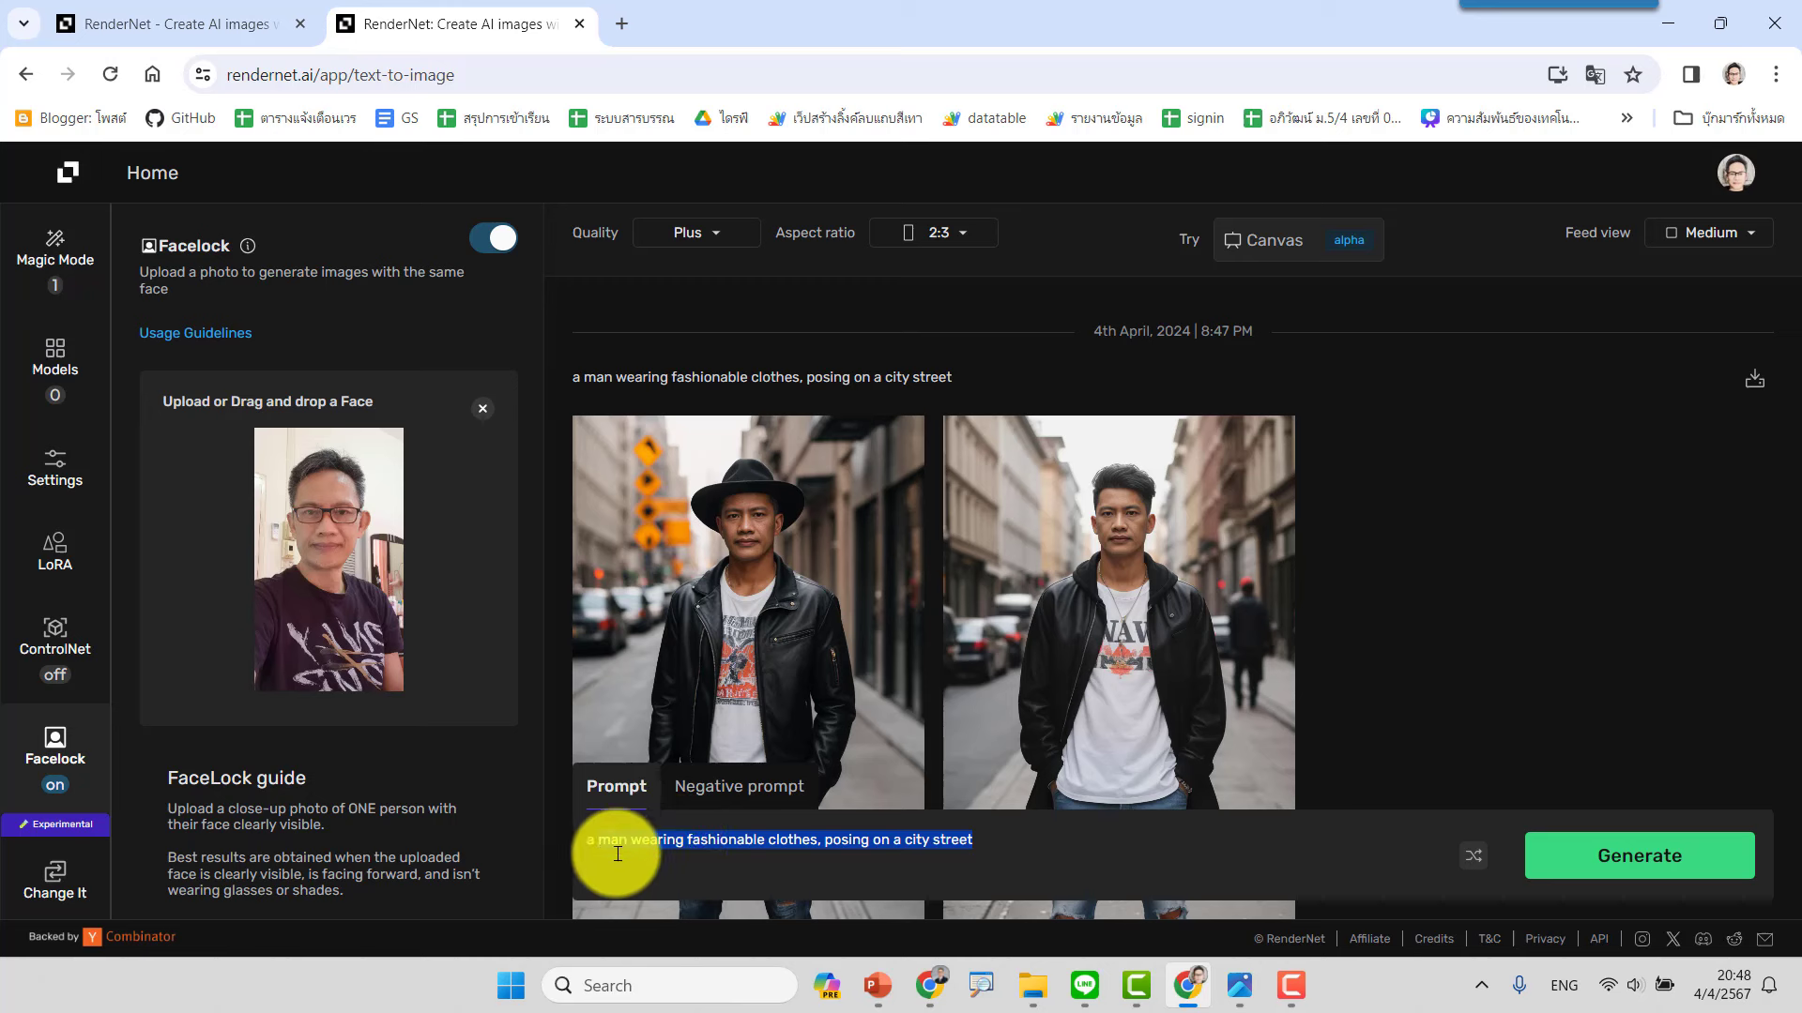
type("a super man")
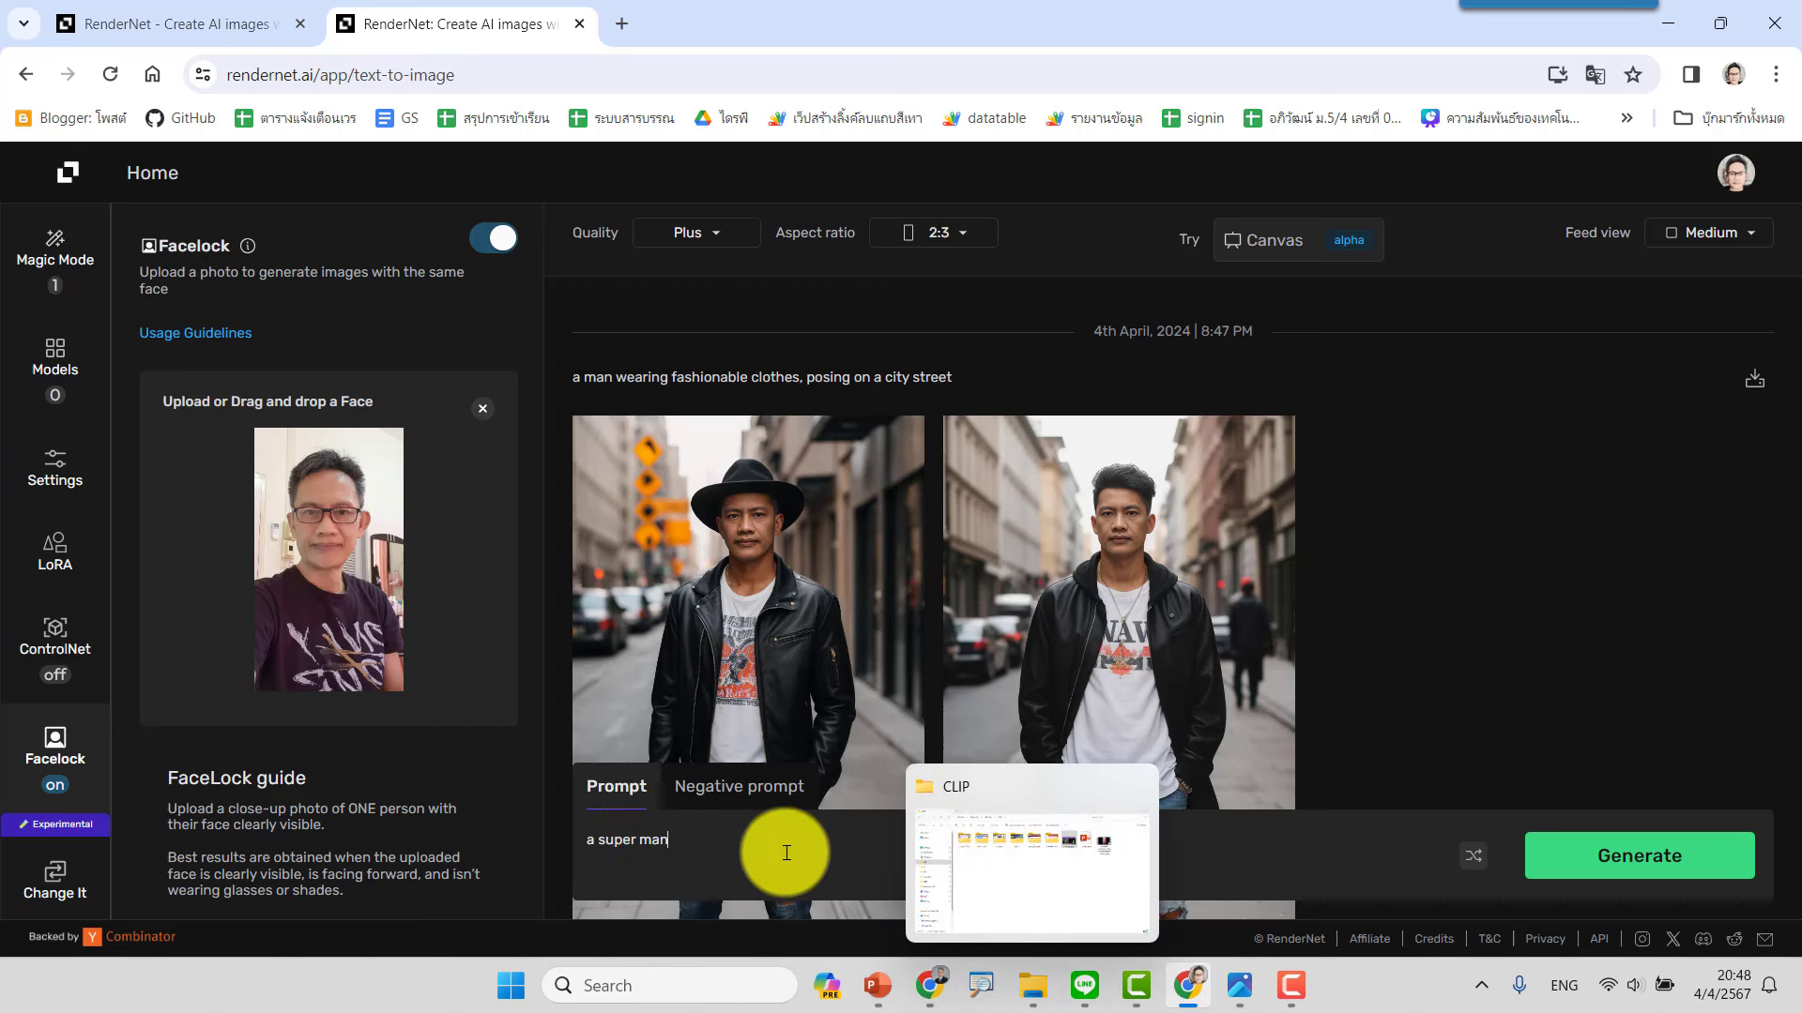
left_click(1663, 856)
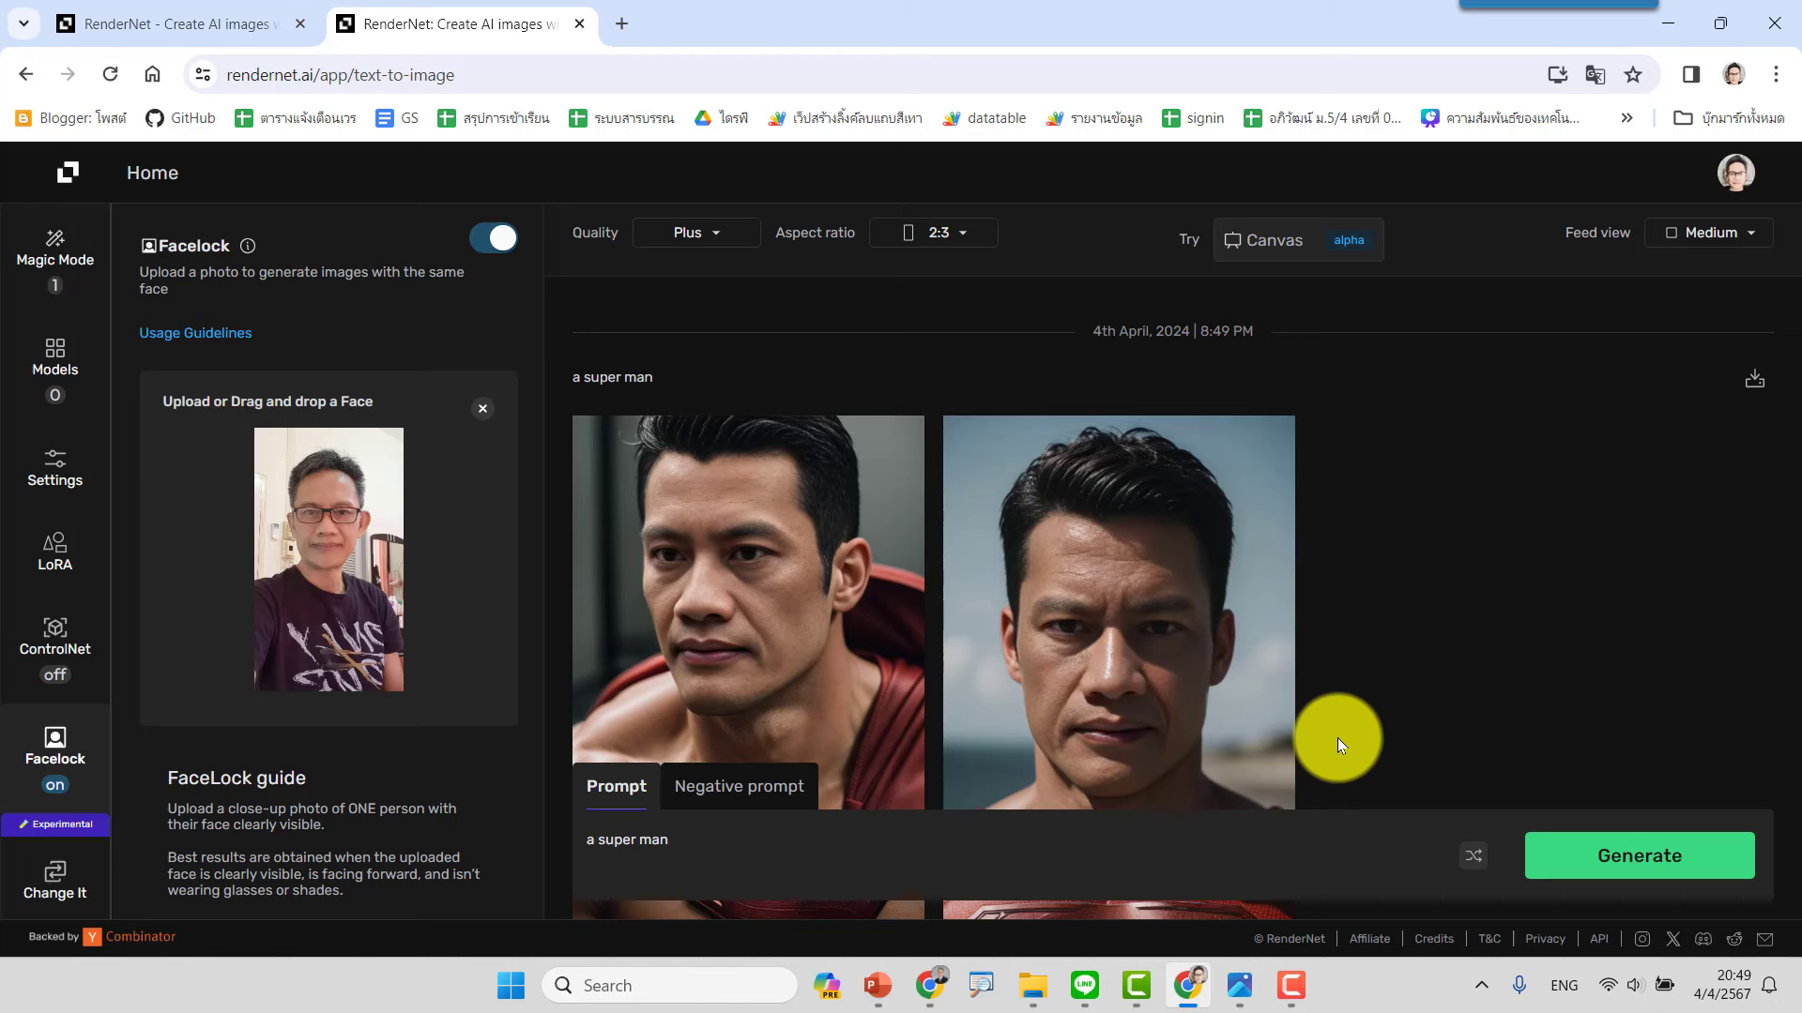
mouse_move(1118, 633)
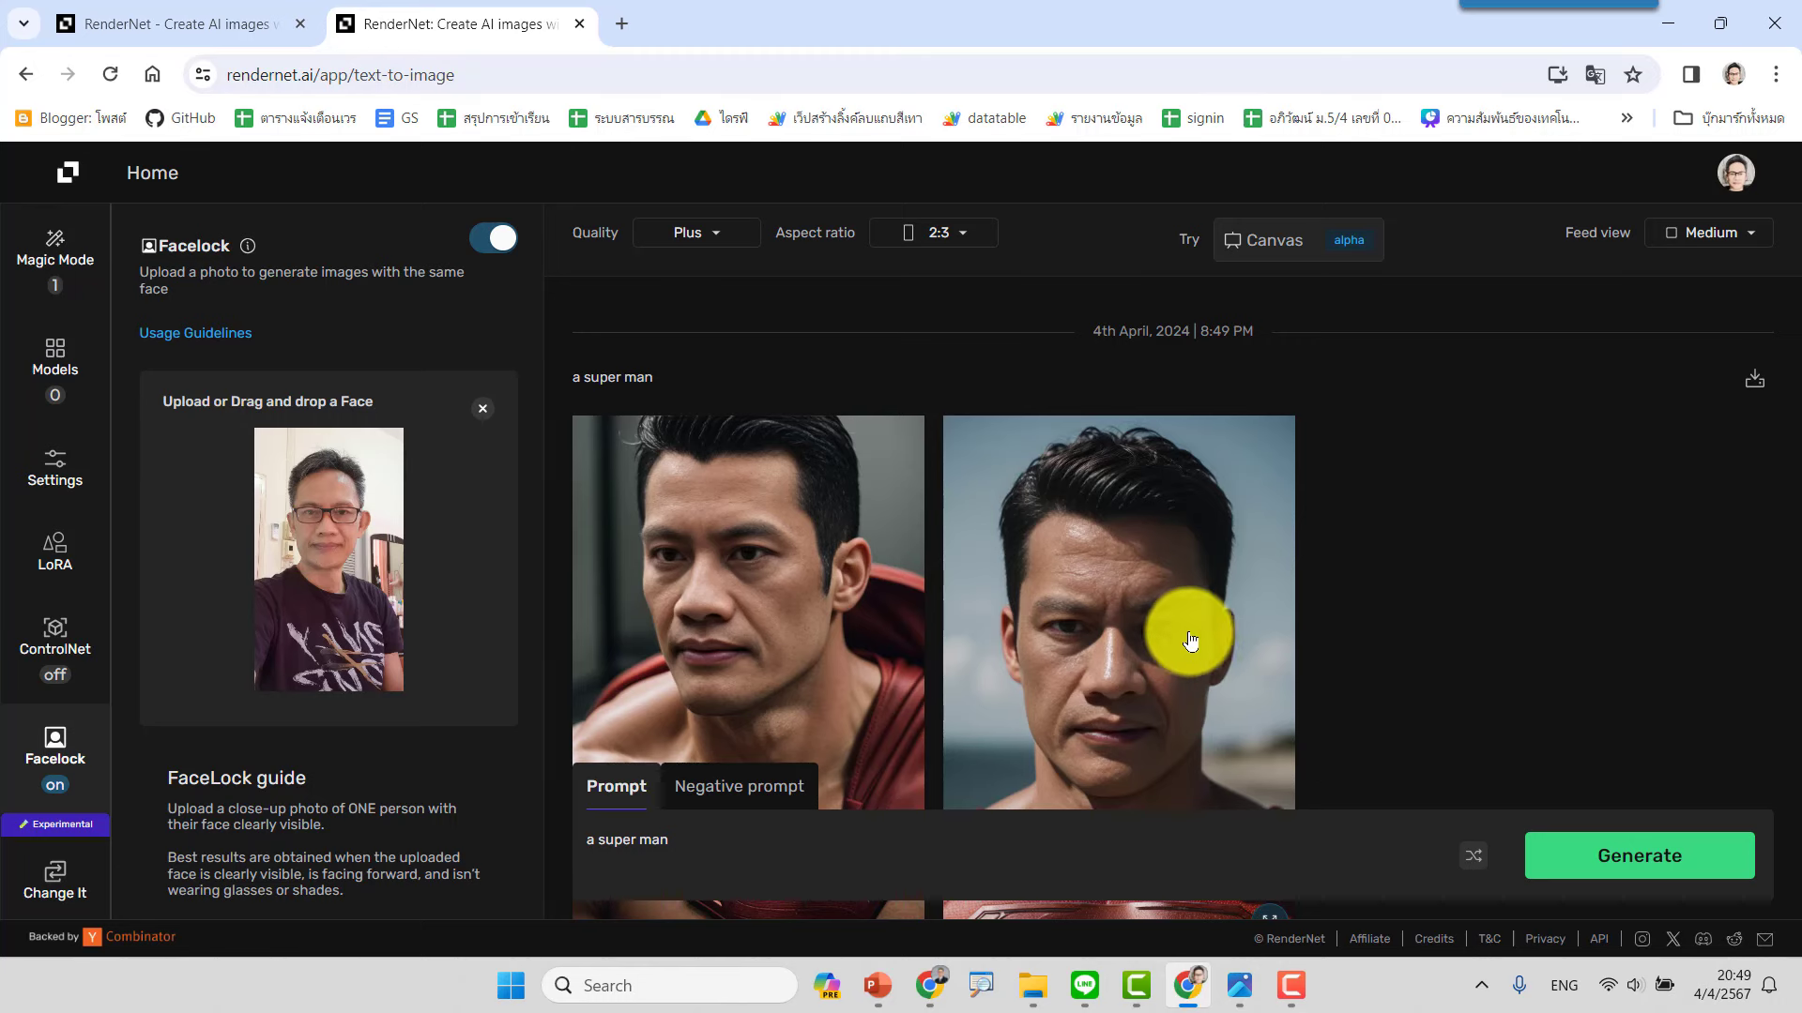
scroll(1219, 610, "down", 2)
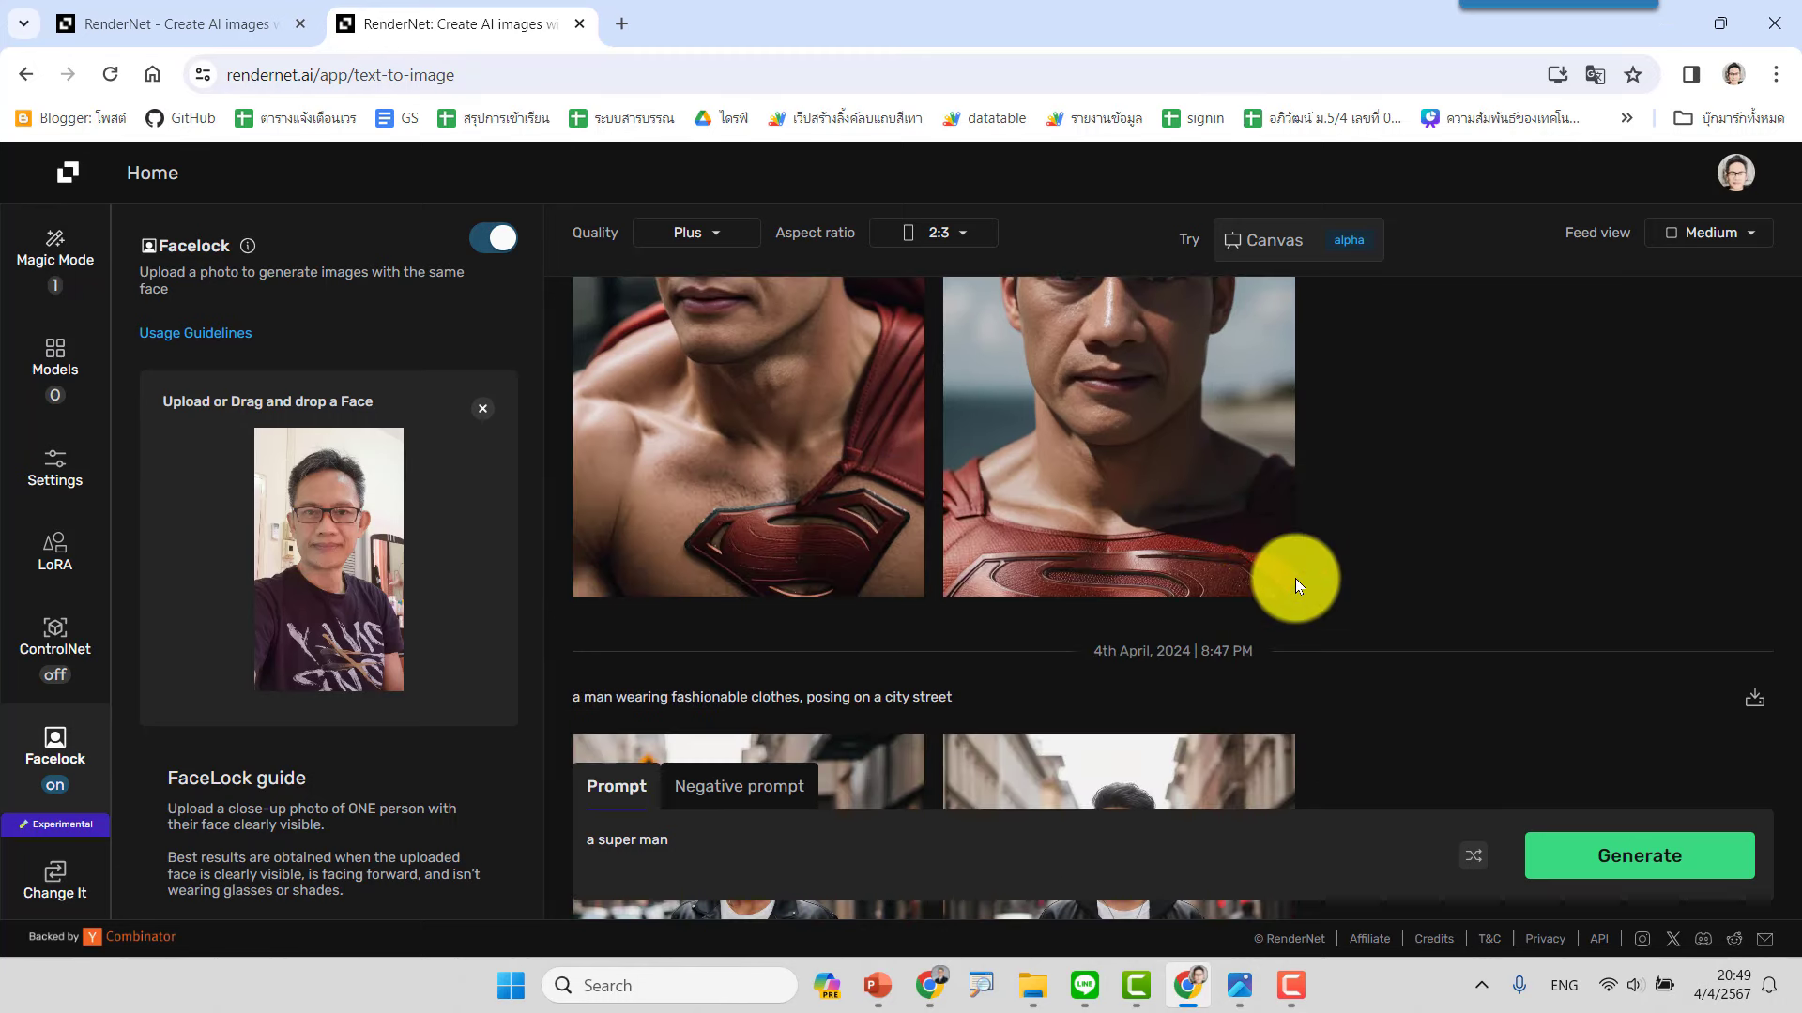
scroll(1125, 648, "up", 2)
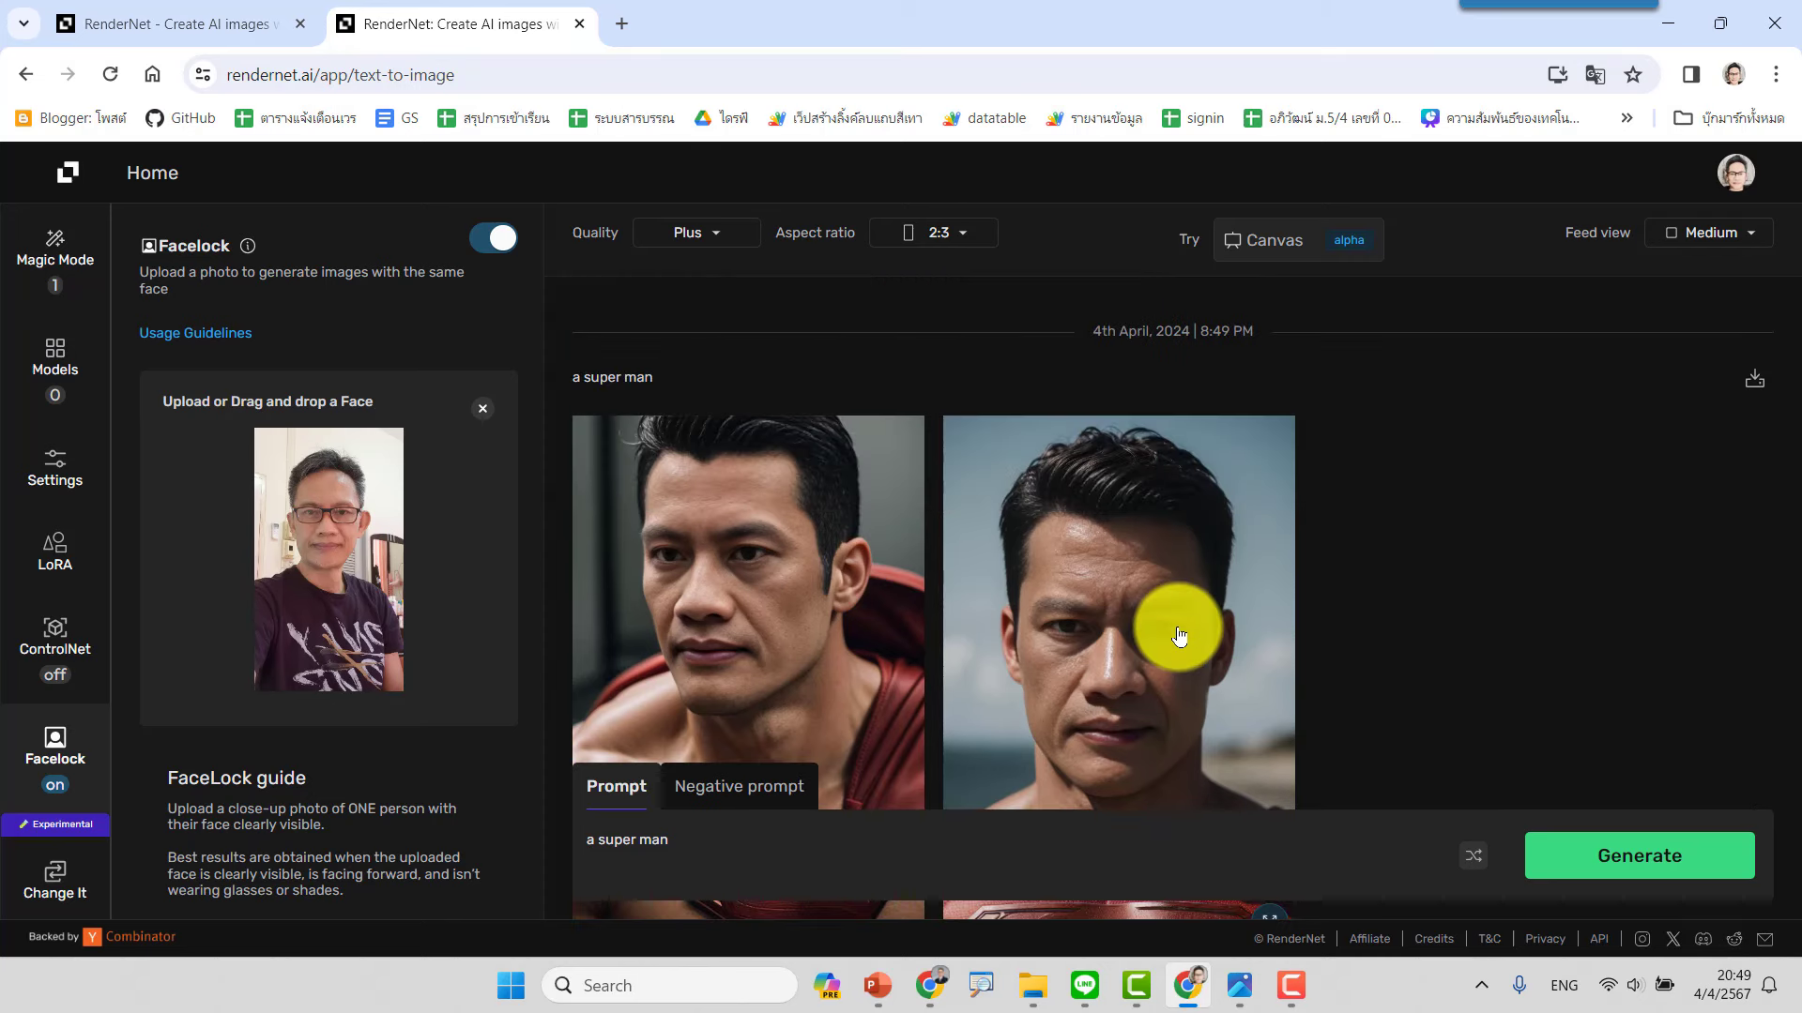
scroll(1210, 628, "down", 2)
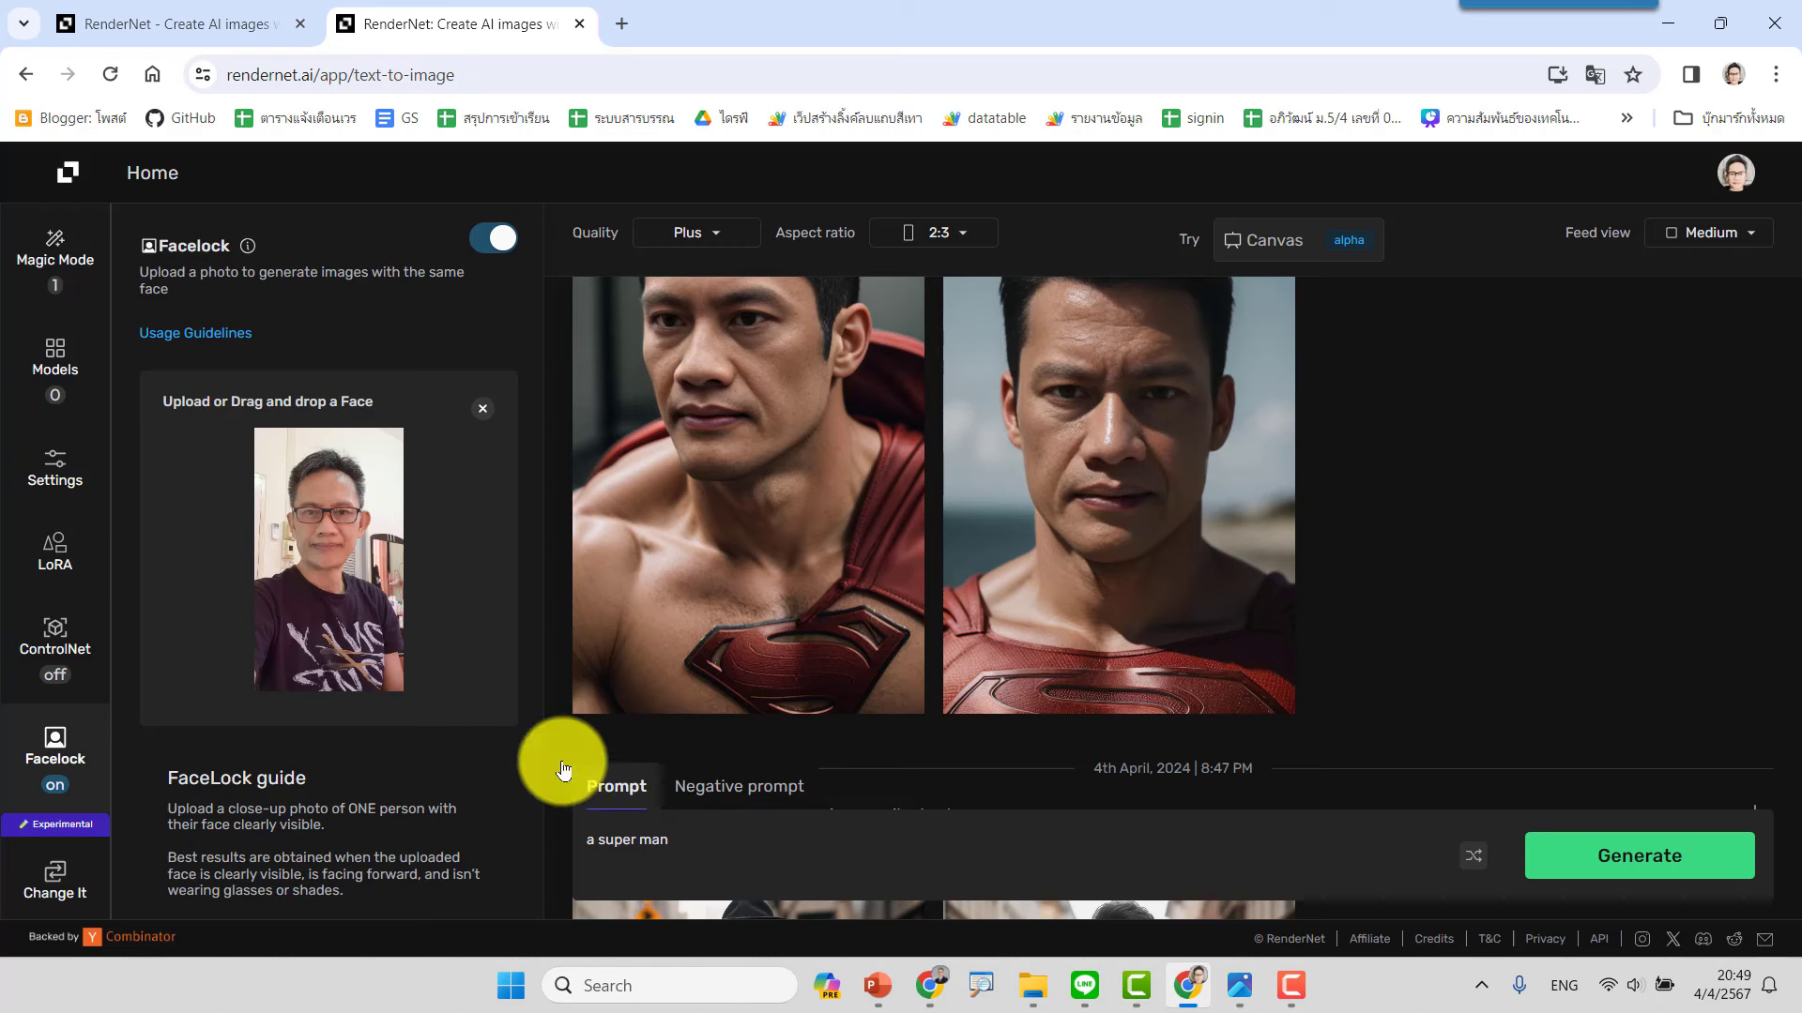
Replace the prompt with 'a man wear suit' and generate two suit portraits.
triple_click(617, 841)
type("a man wear suit")
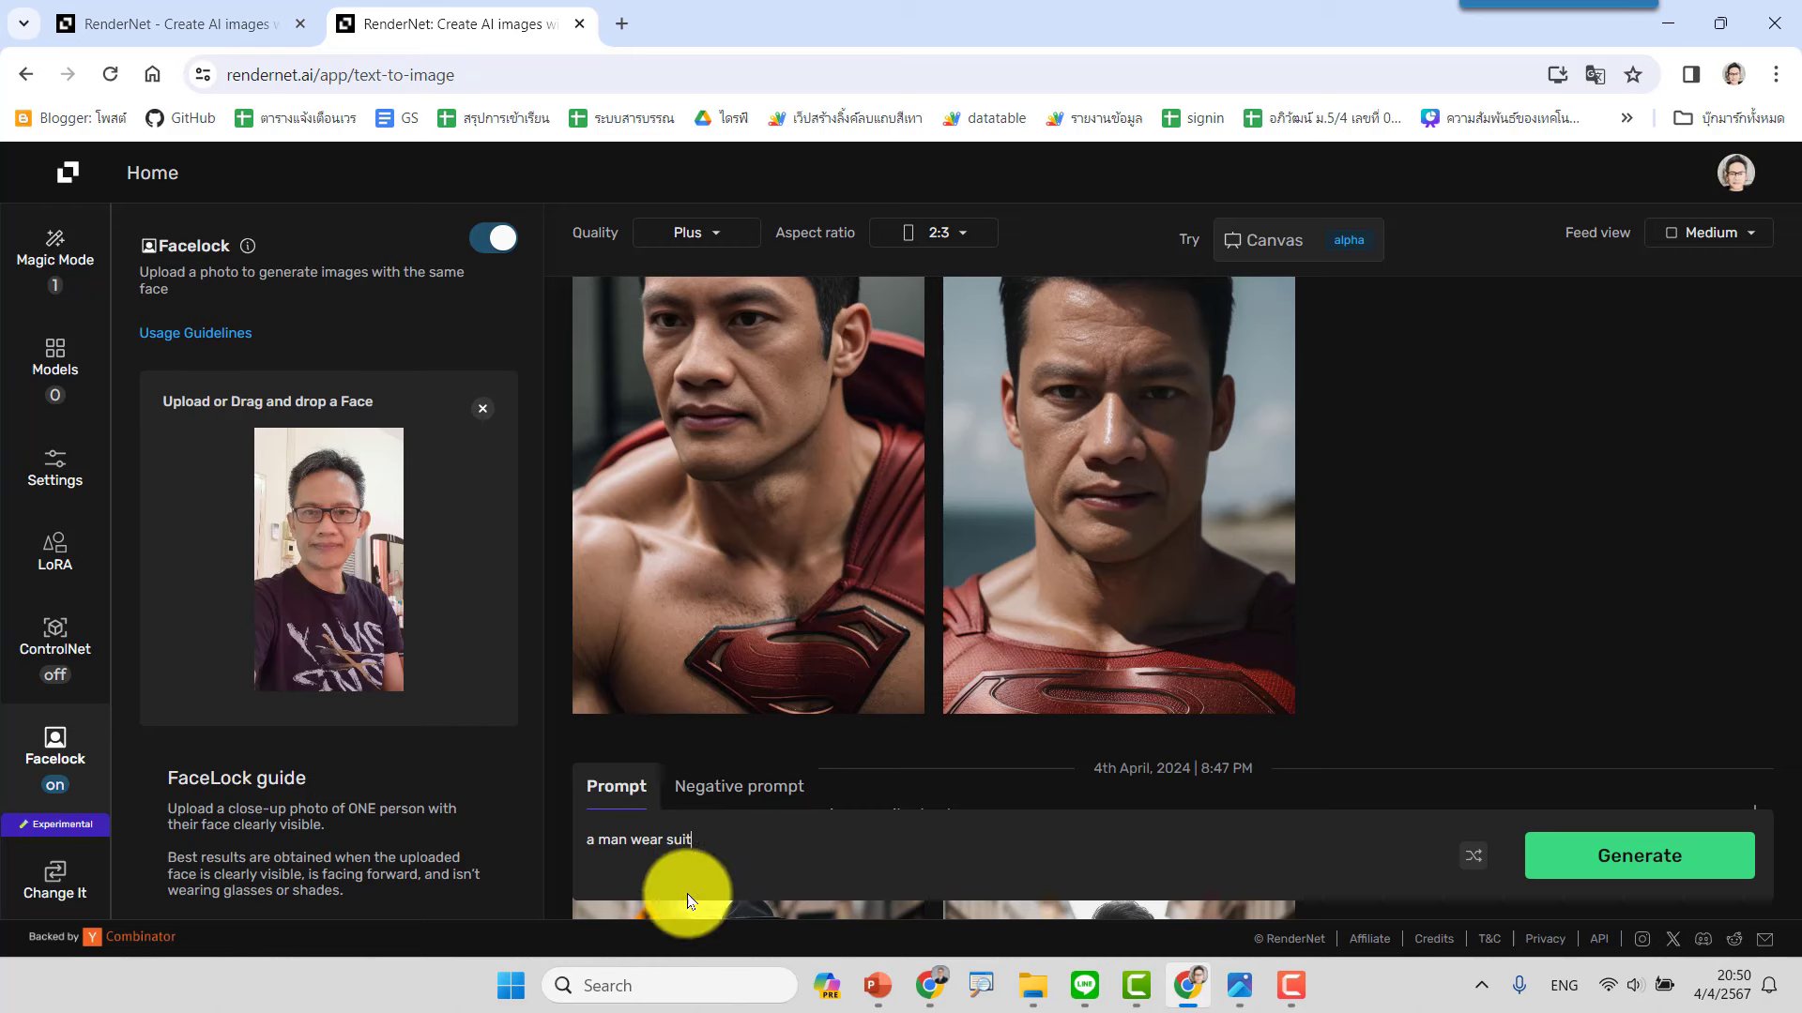
left_click(1621, 851)
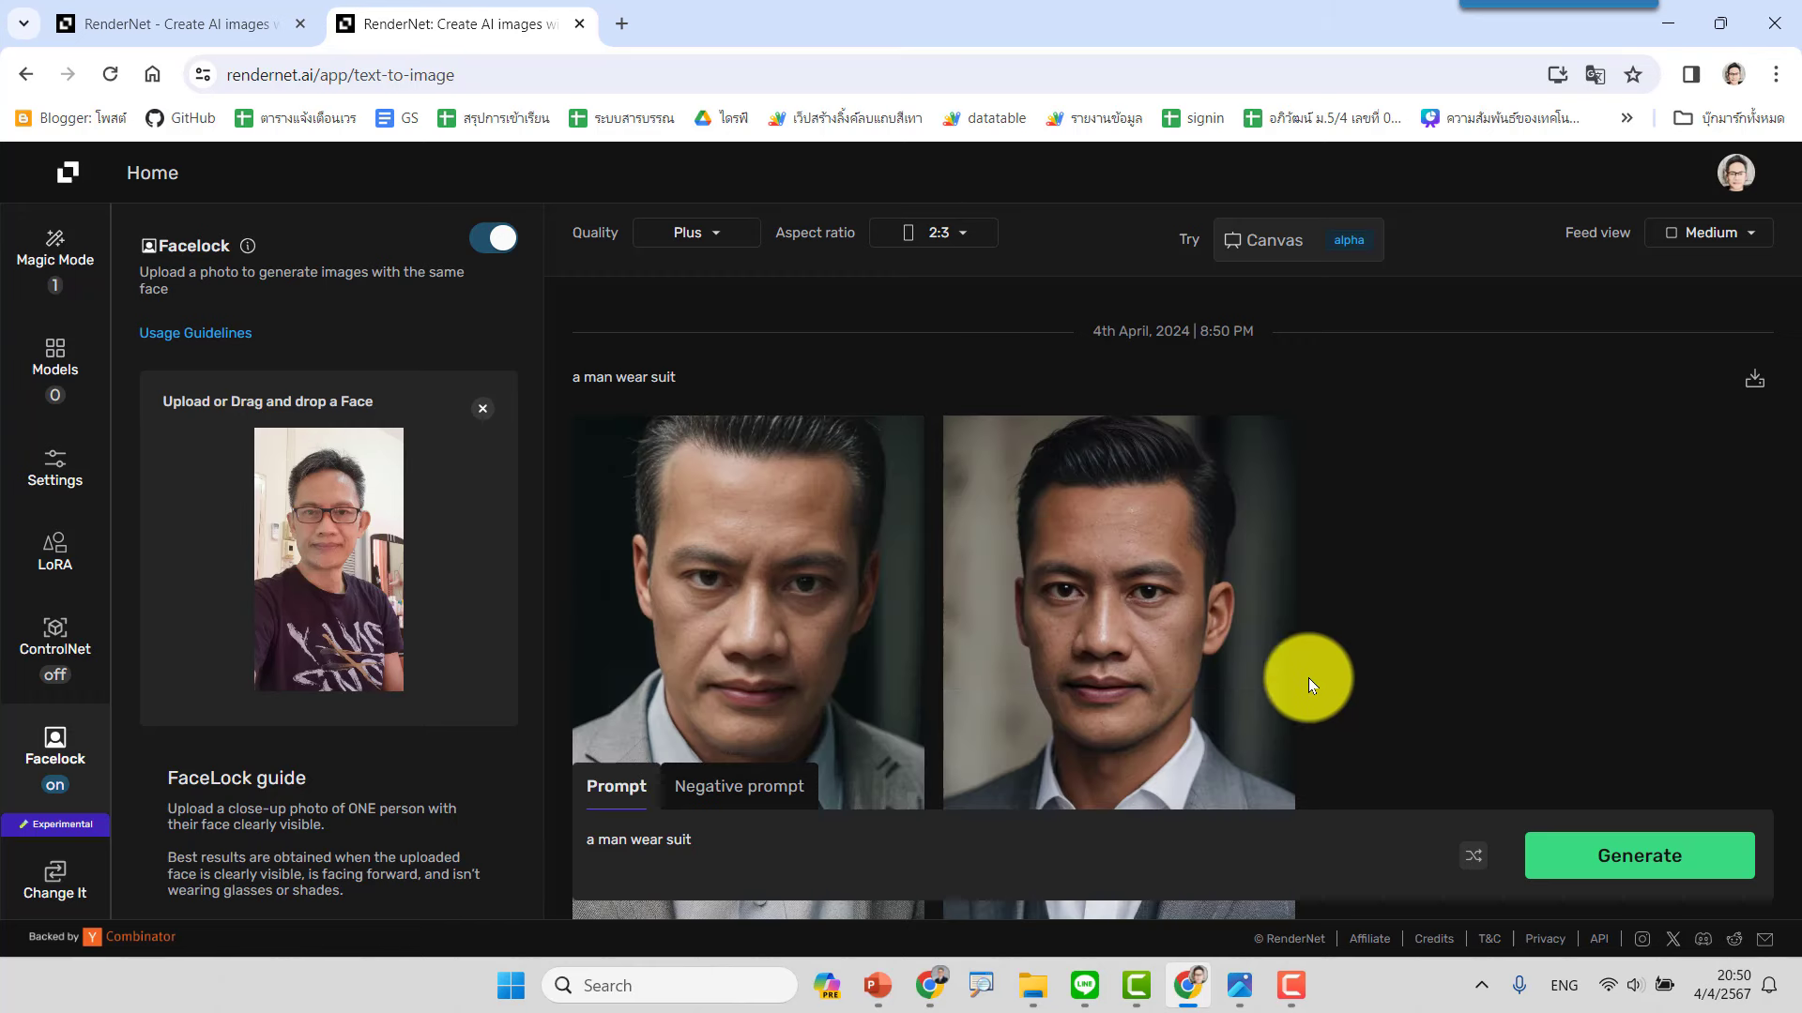
scroll(1168, 627, "down", 1)
scroll(1167, 626, "down", 2)
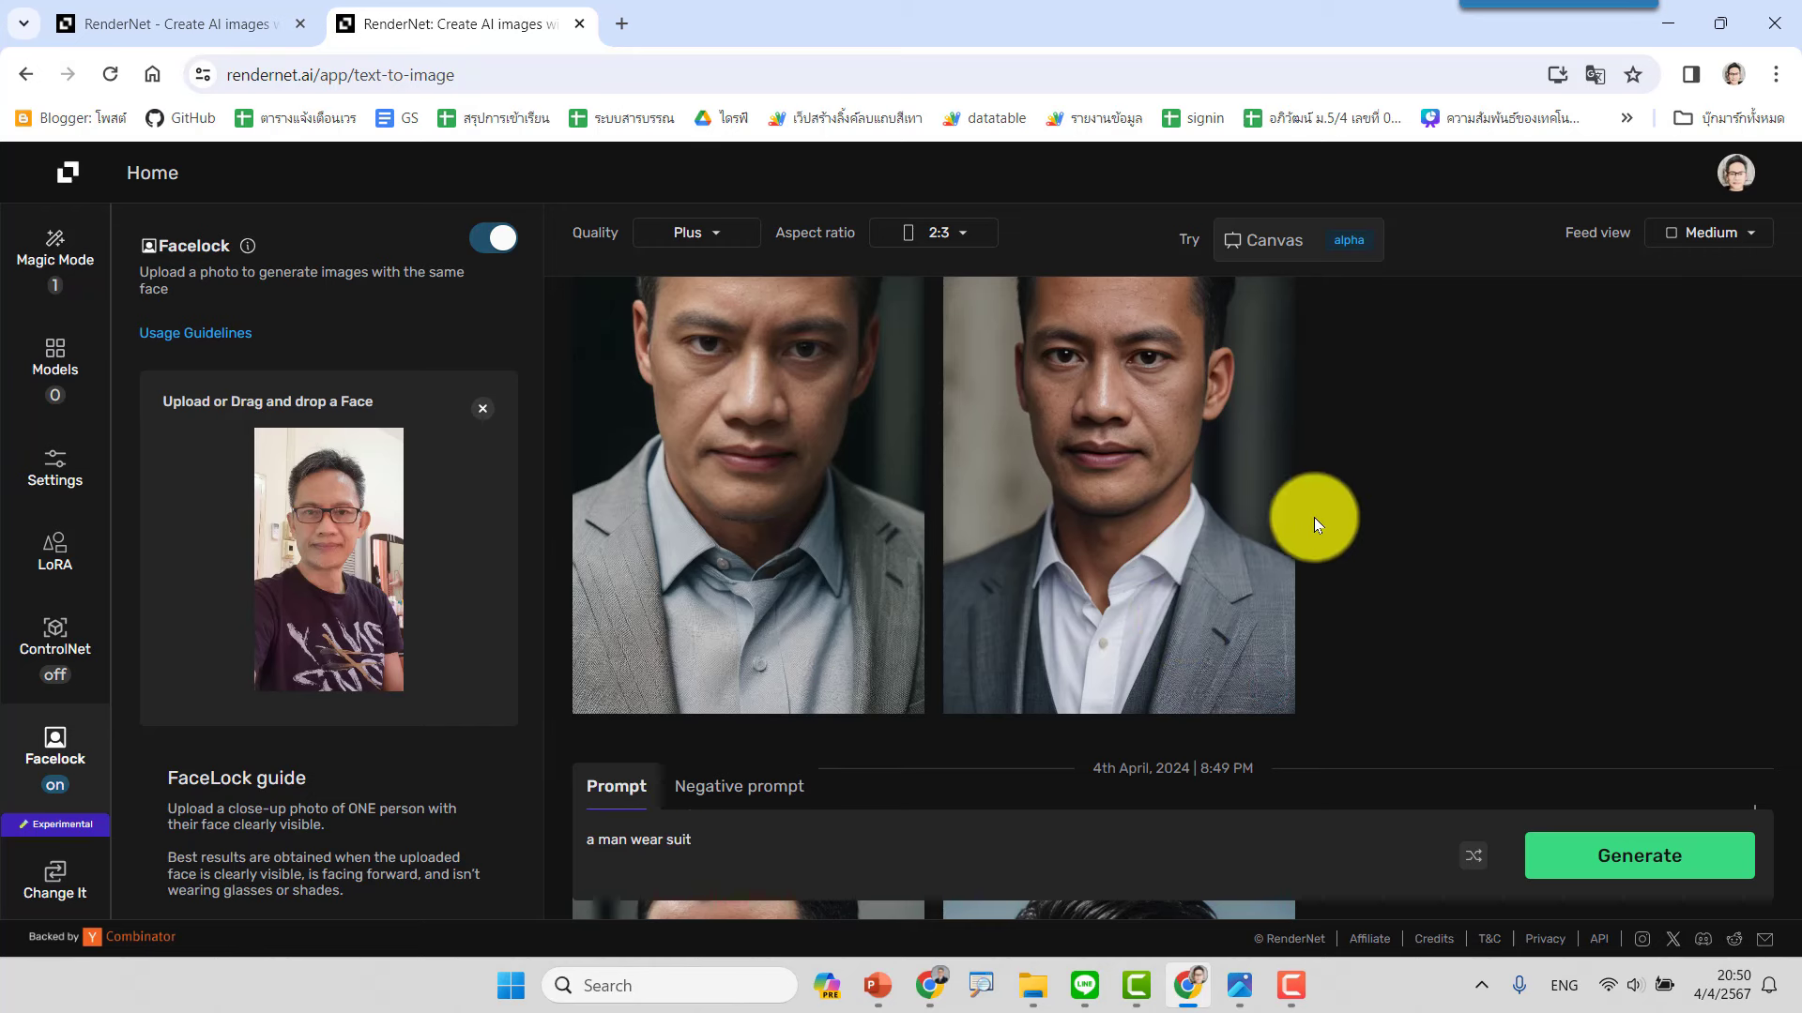
scroll(1351, 520, "up", 2)
mouse_move(1117, 563)
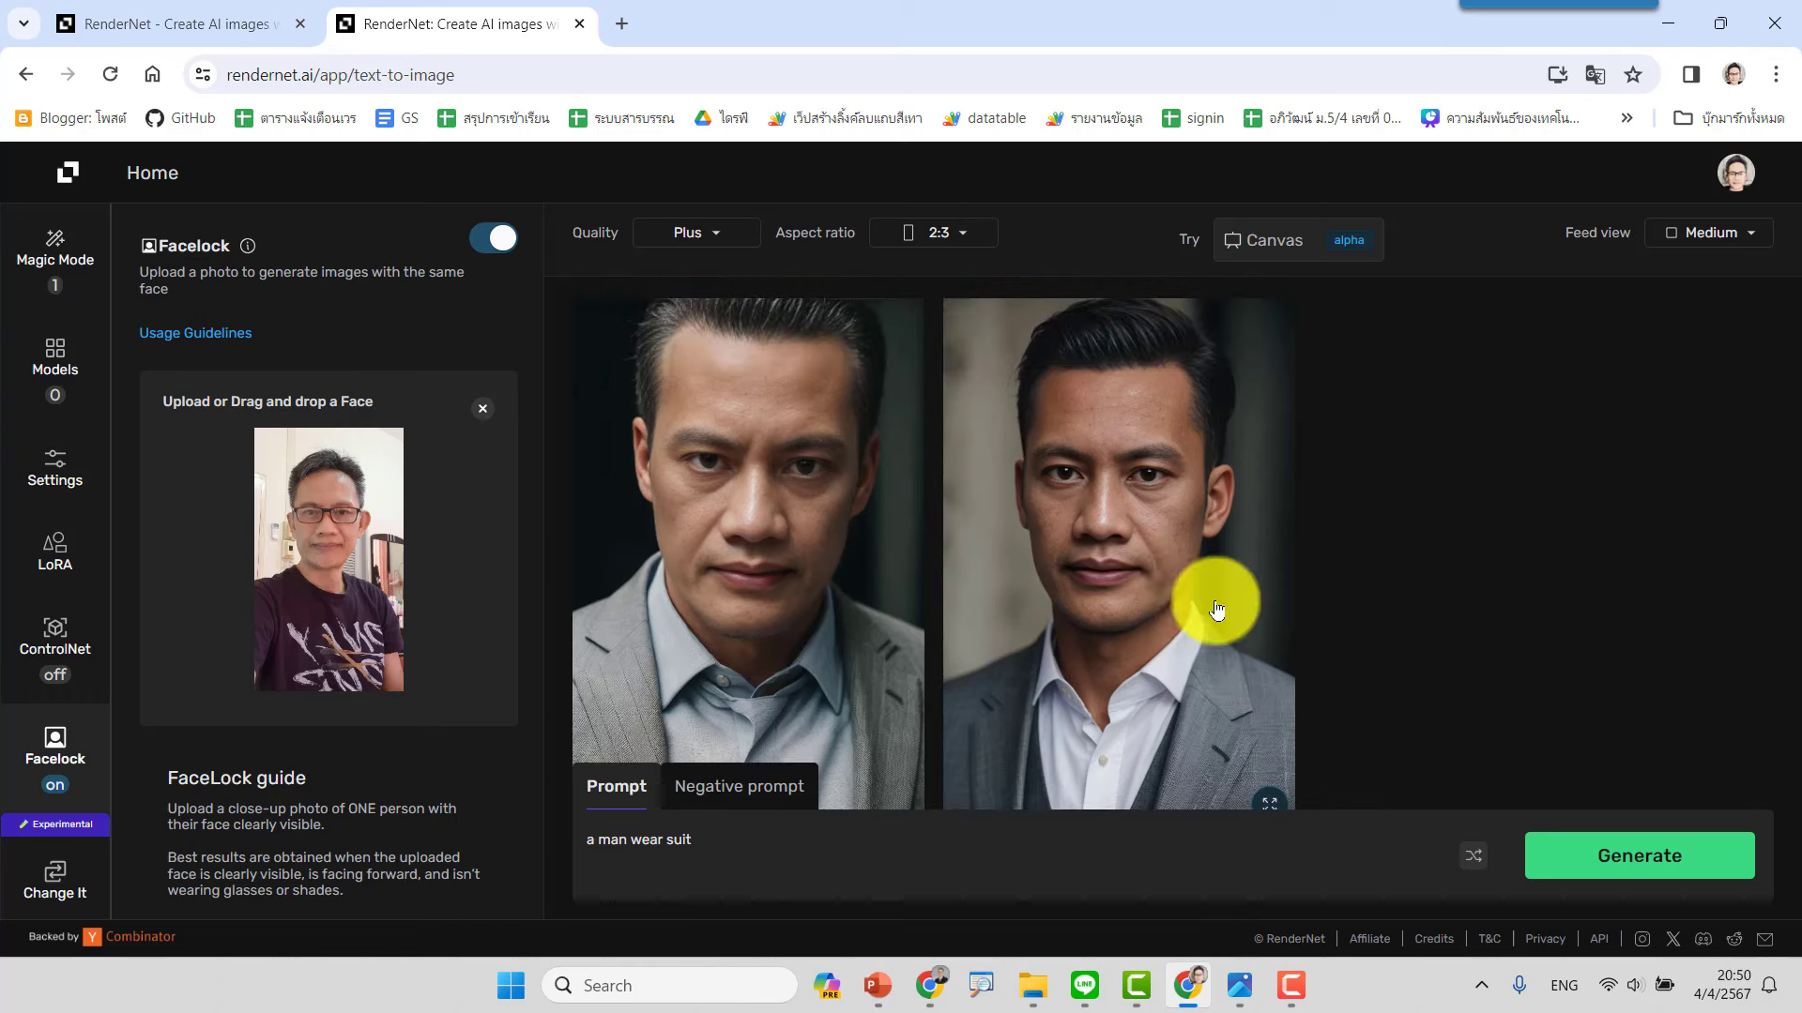
scroll(1260, 694, "down", 2)
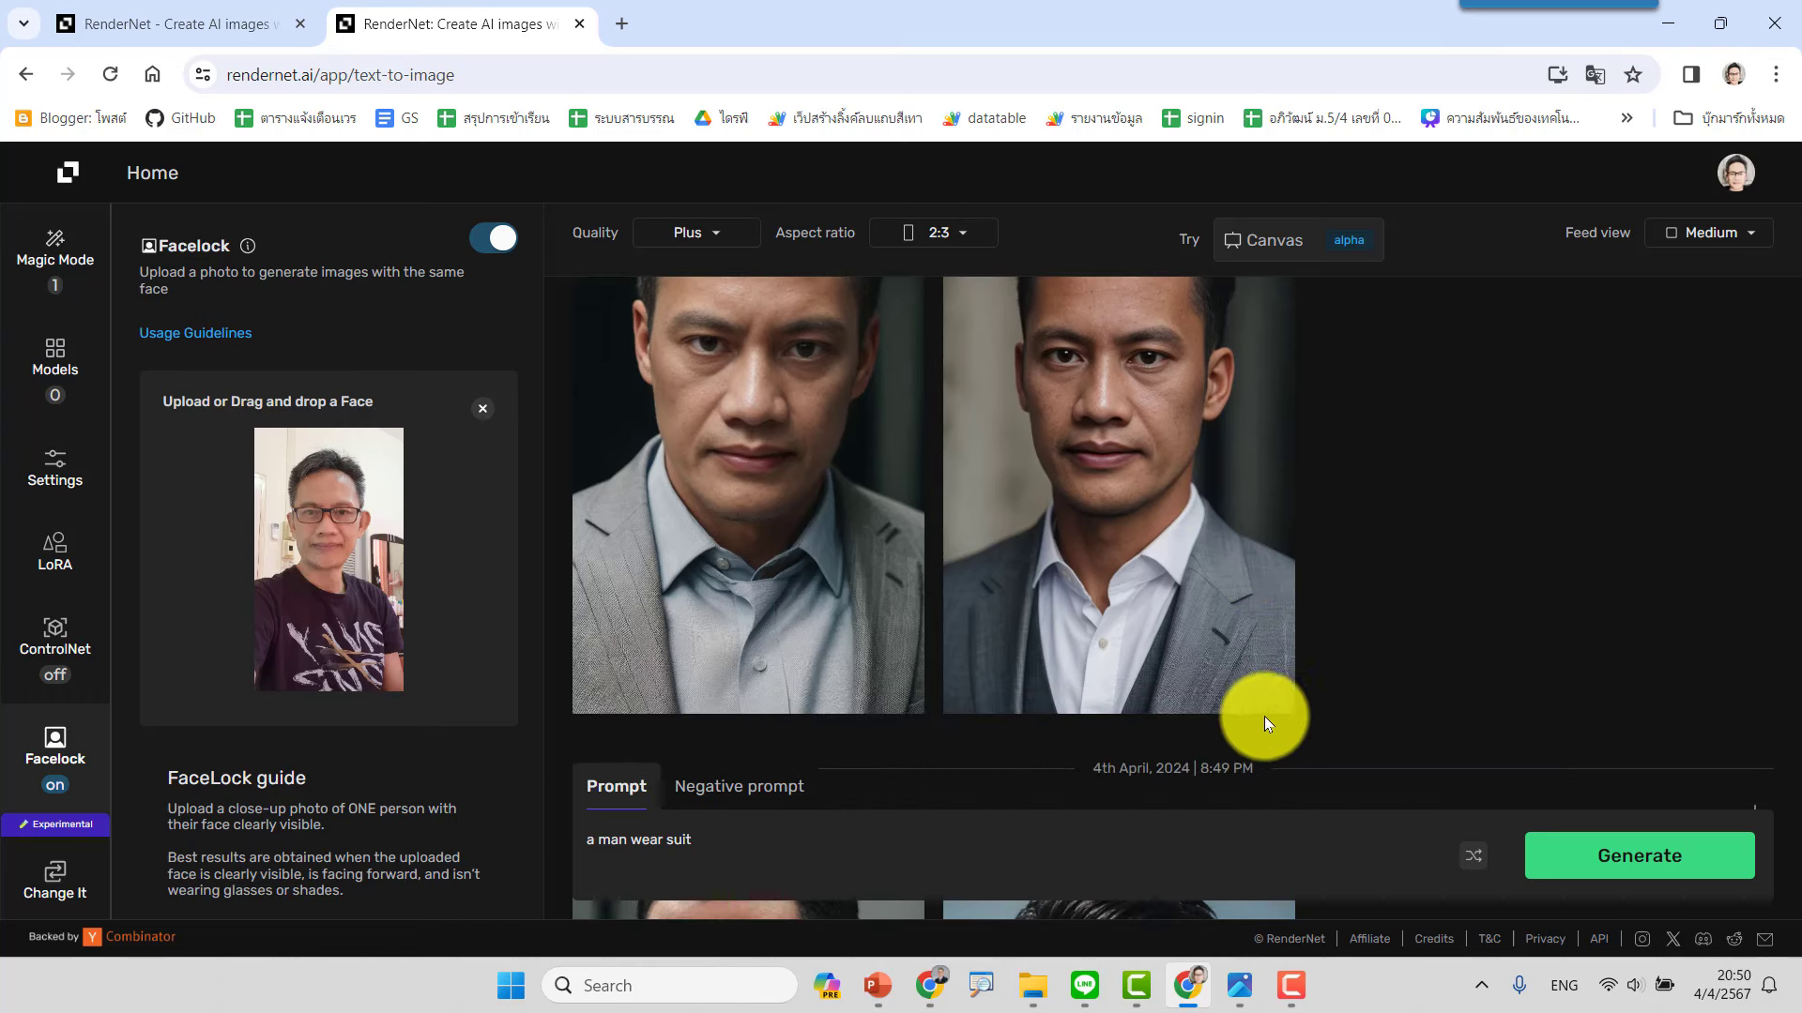
left_click(1268, 696)
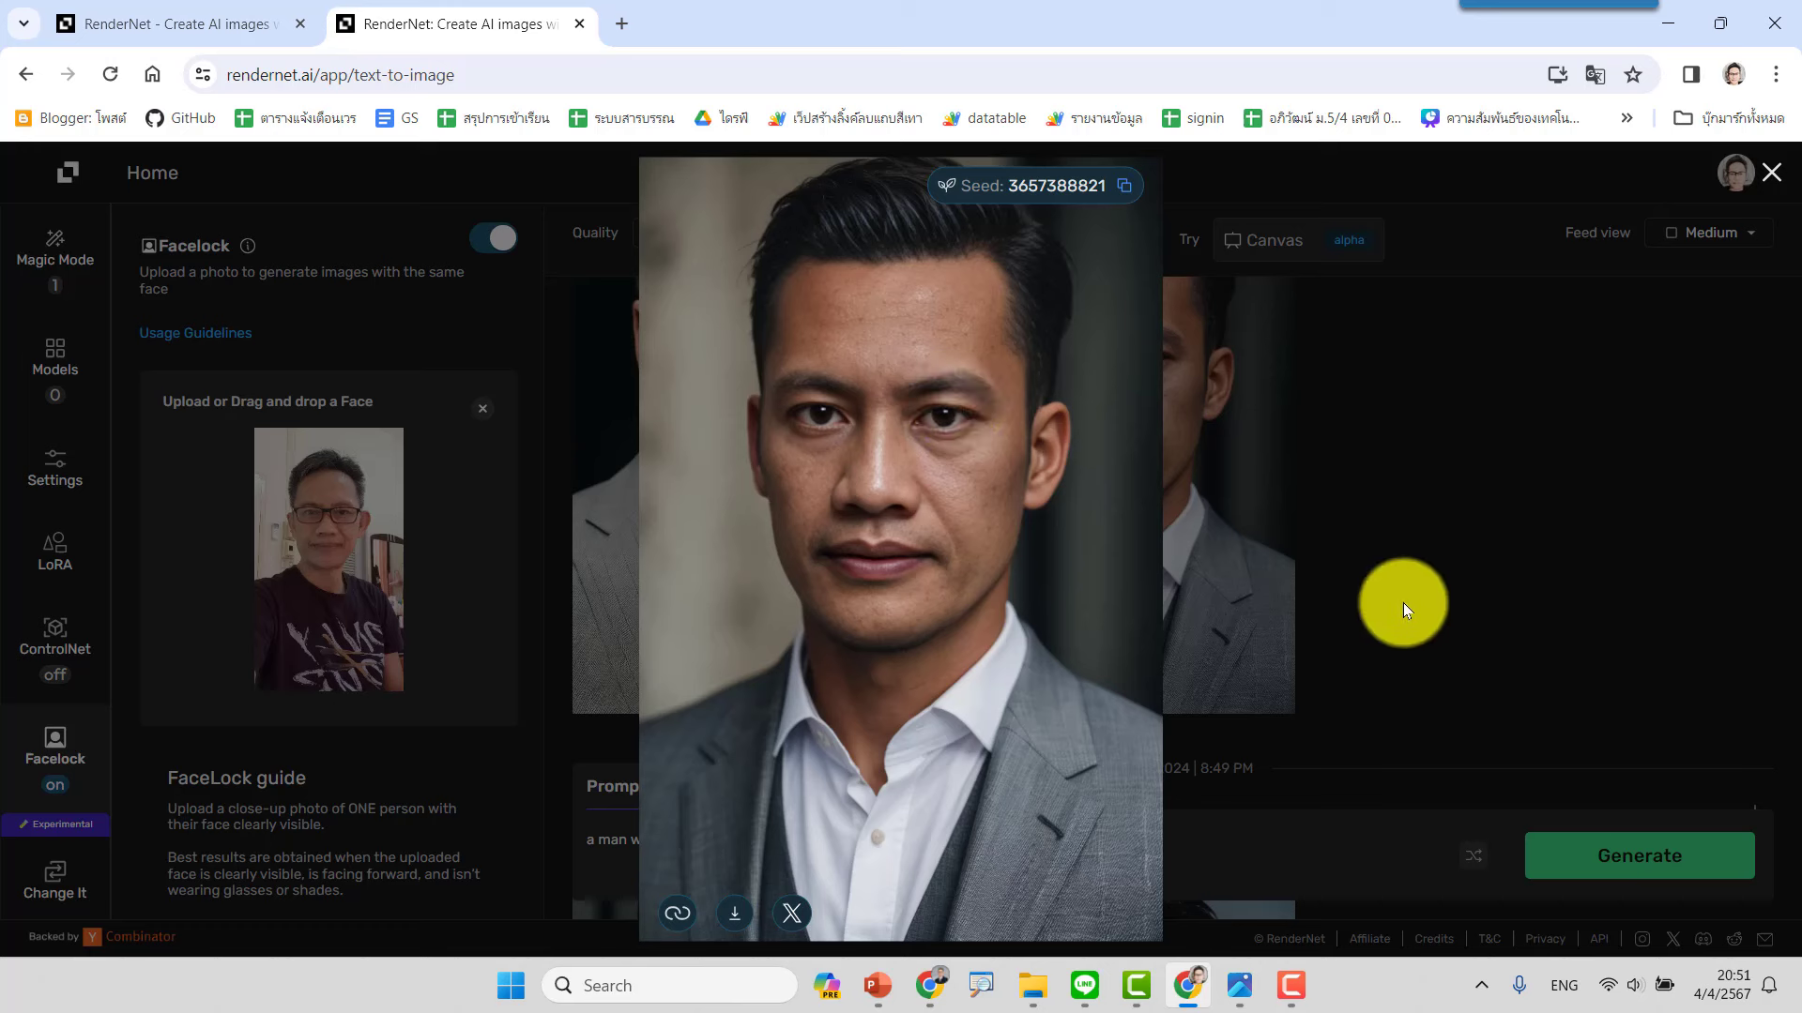
left_click(1404, 603)
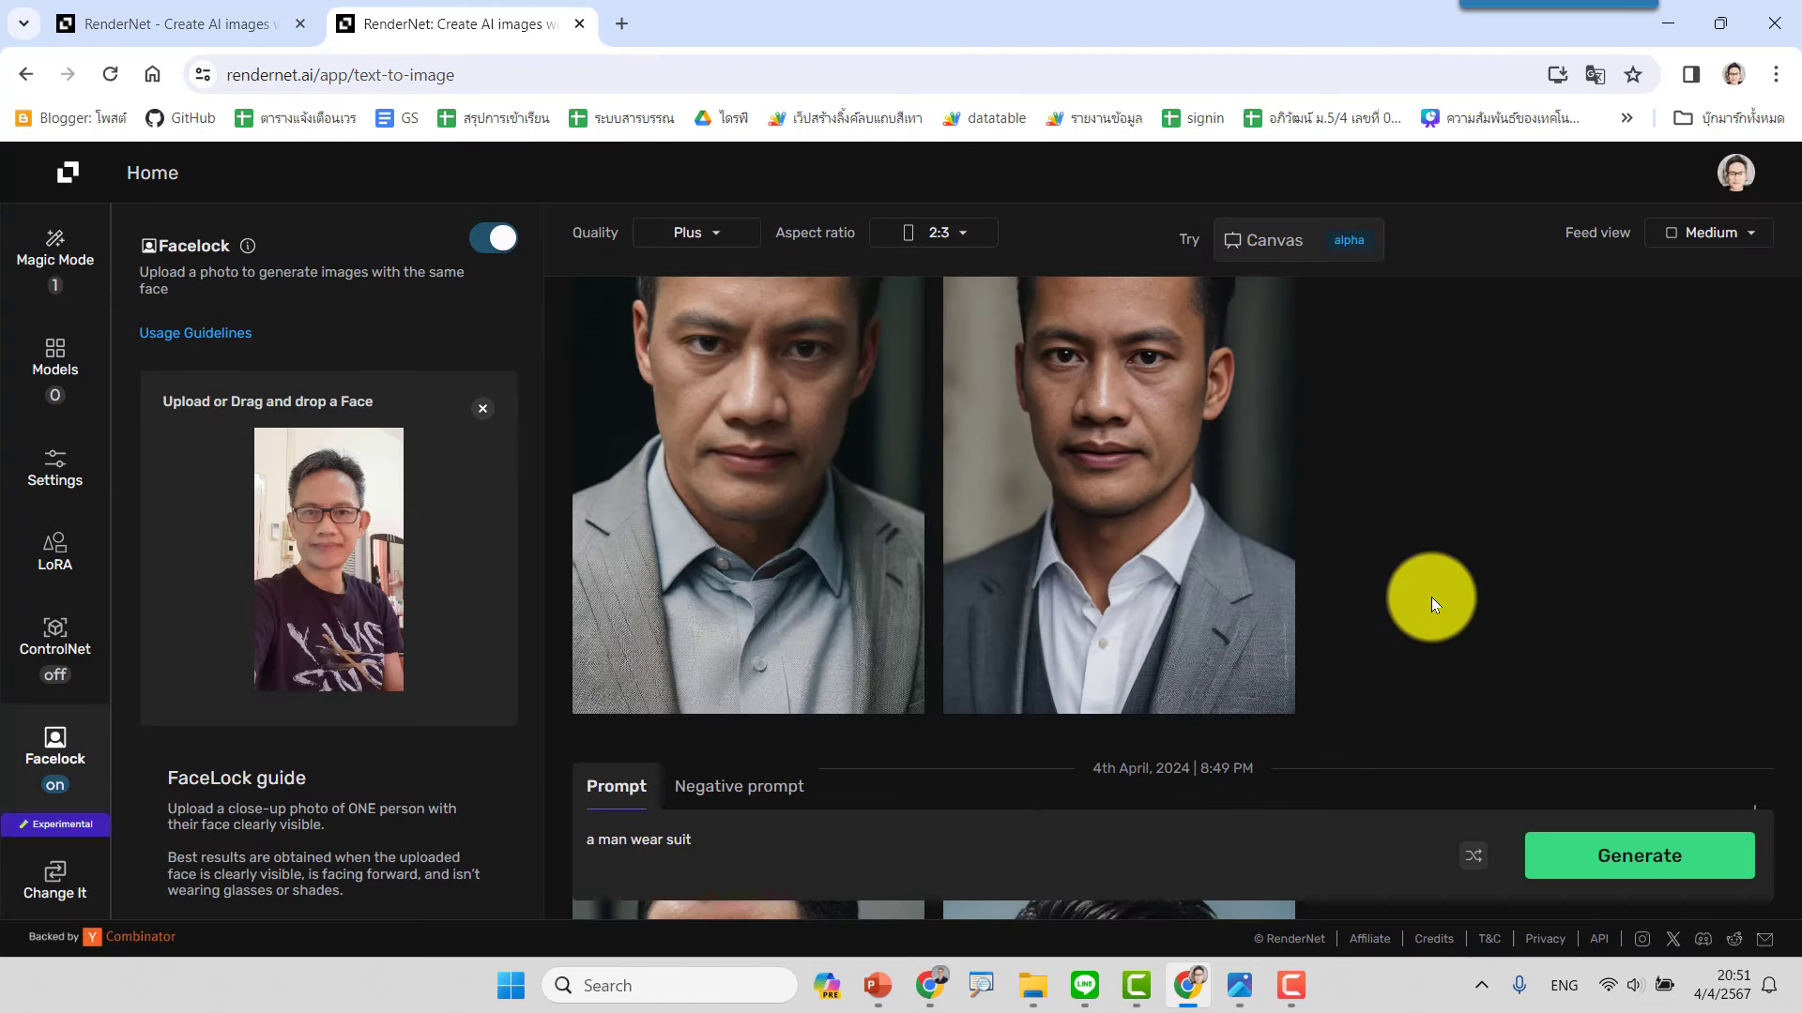
scroll(1432, 597, "up", 1)
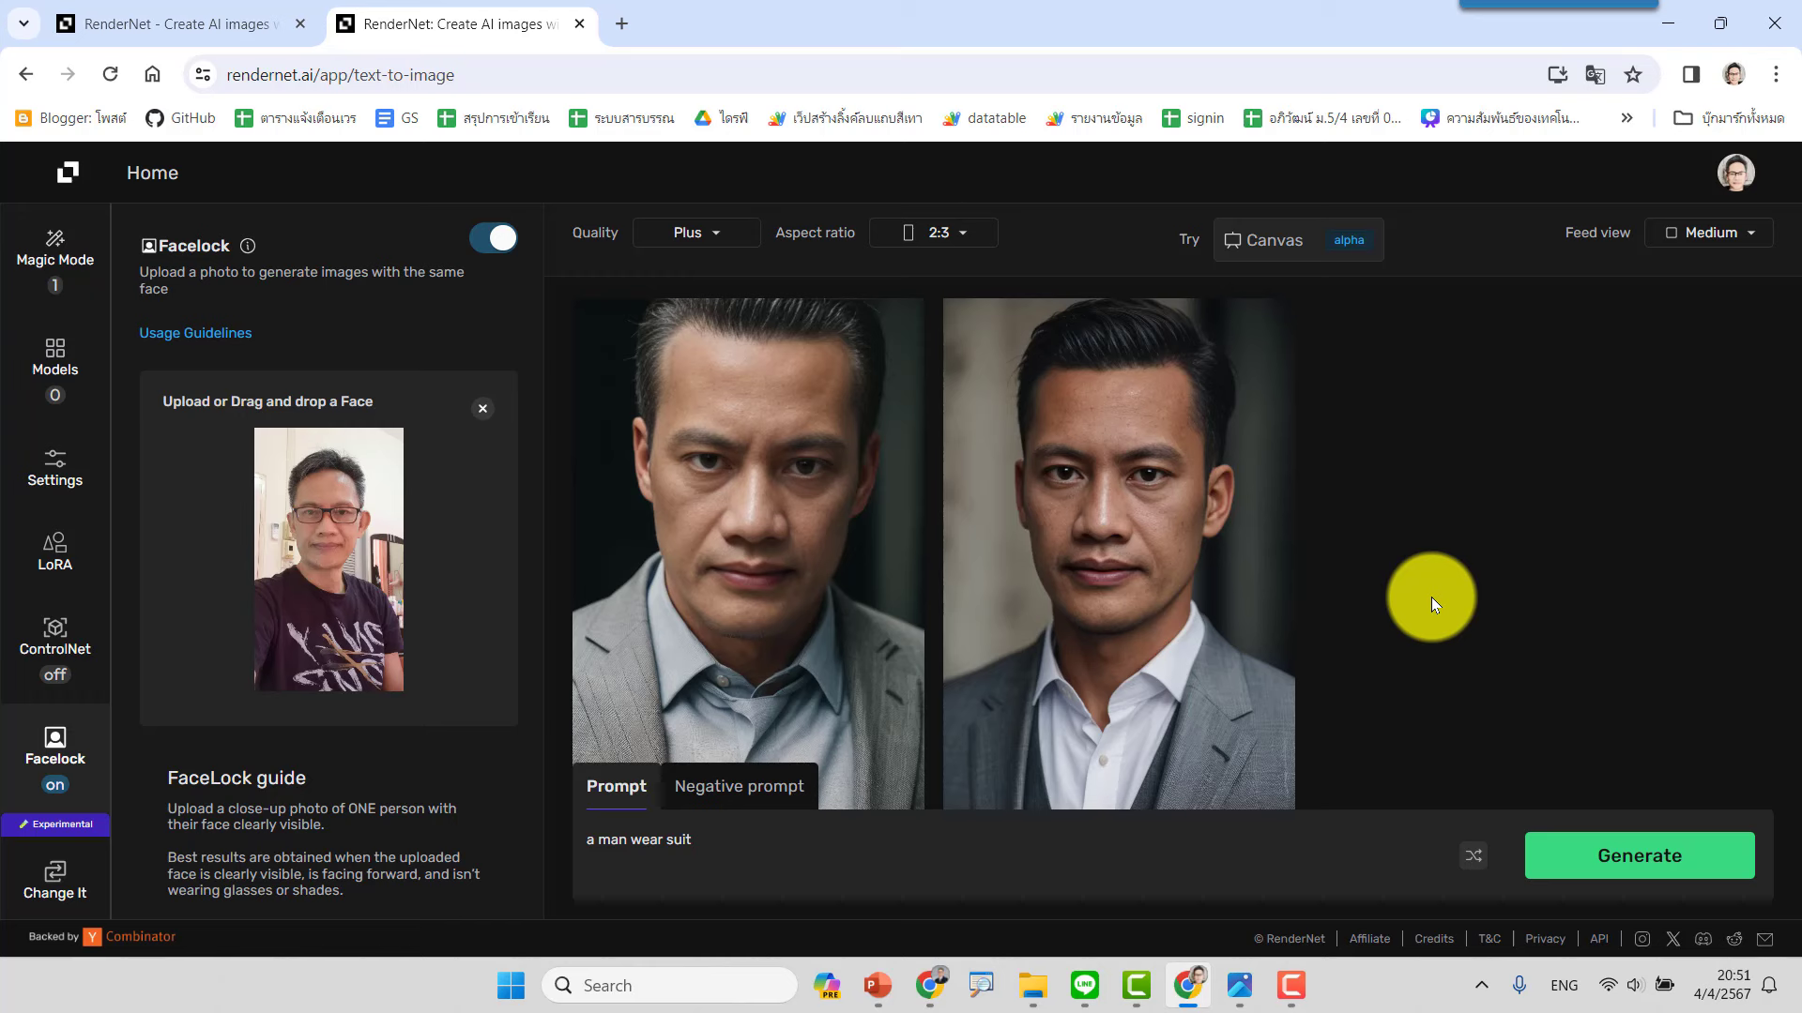